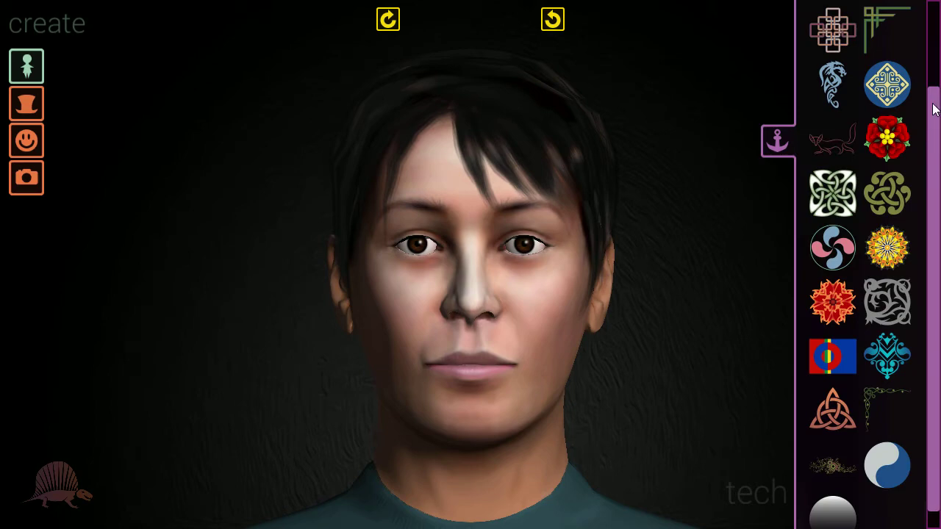
# Place the red rose decal on the character's left cheek
pyautogui.scroll(2, 933, 105)
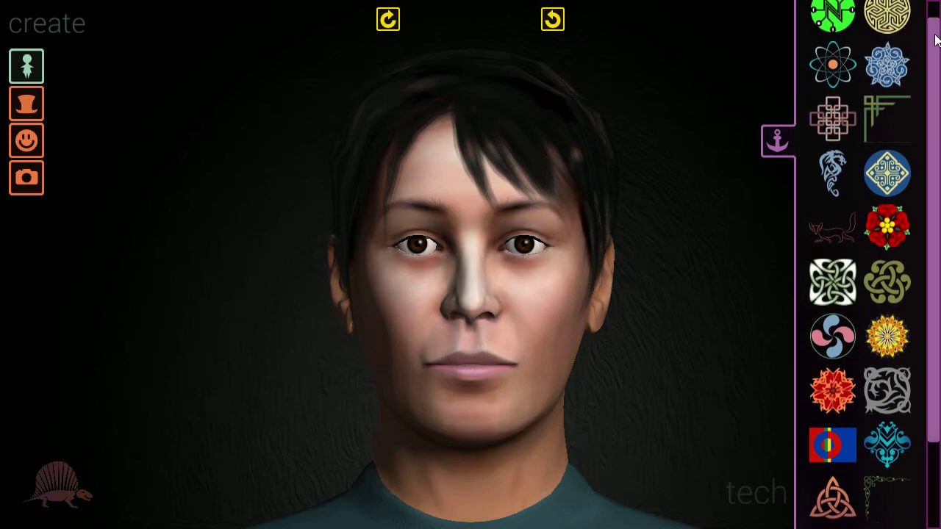
pyautogui.scroll(1, 860, 264)
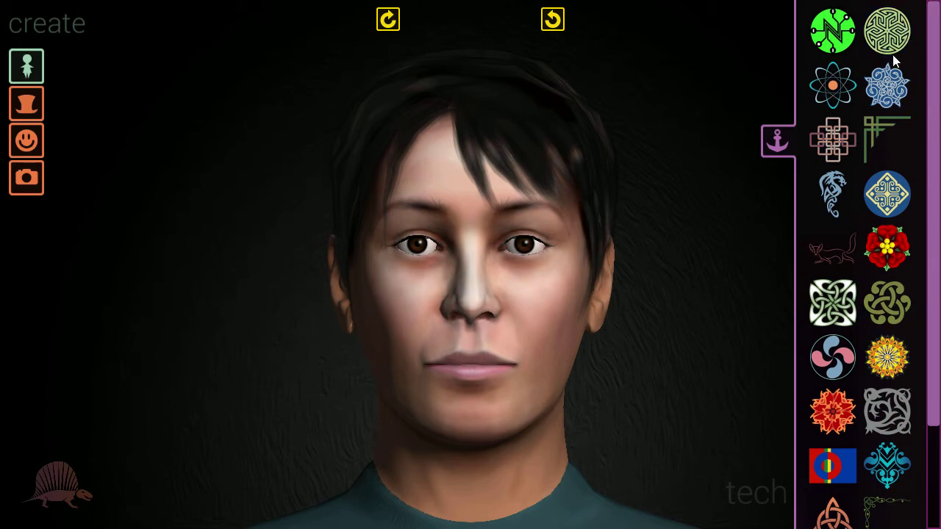
pyautogui.moveTo(884, 235); pyautogui.dragTo(556, 317)
pyautogui.click(388, 19)
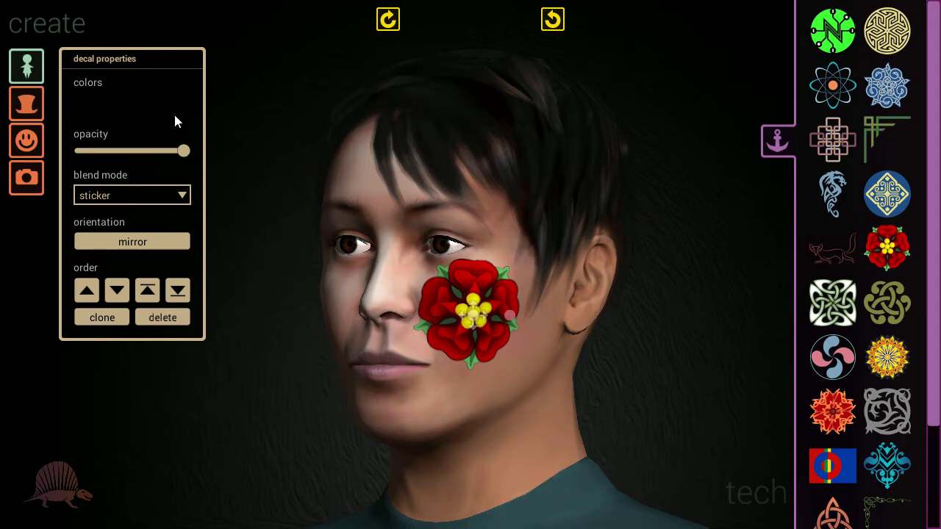
# Lower the rose decal's opacity to about 80 percent and set its blend mode to tattoo
pyautogui.moveTo(183, 150); pyautogui.dragTo(163, 173)
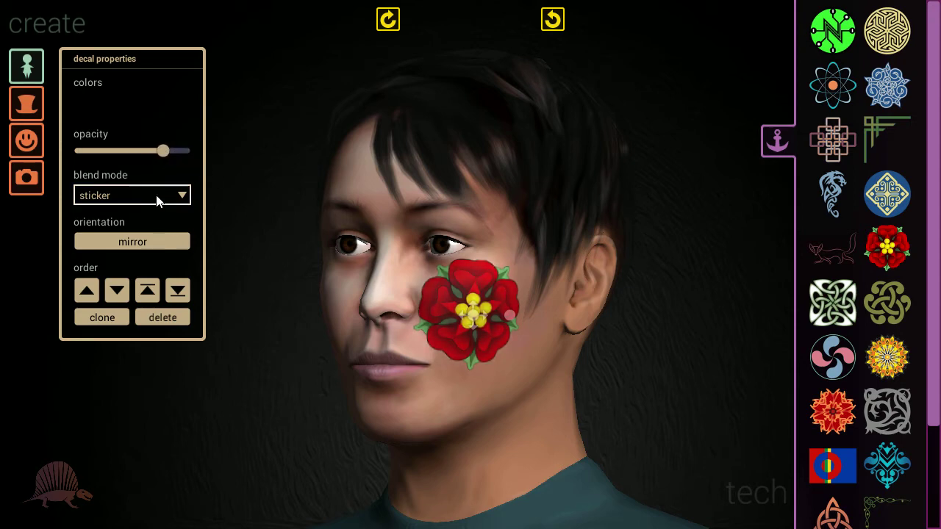
pyautogui.click(160, 197)
pyautogui.click(147, 229)
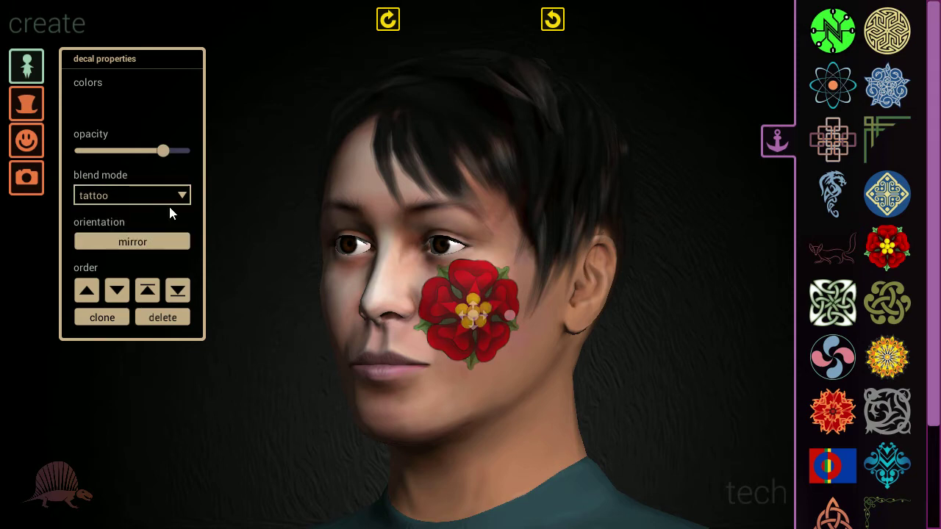
pyautogui.scroll(5, 365, 356)
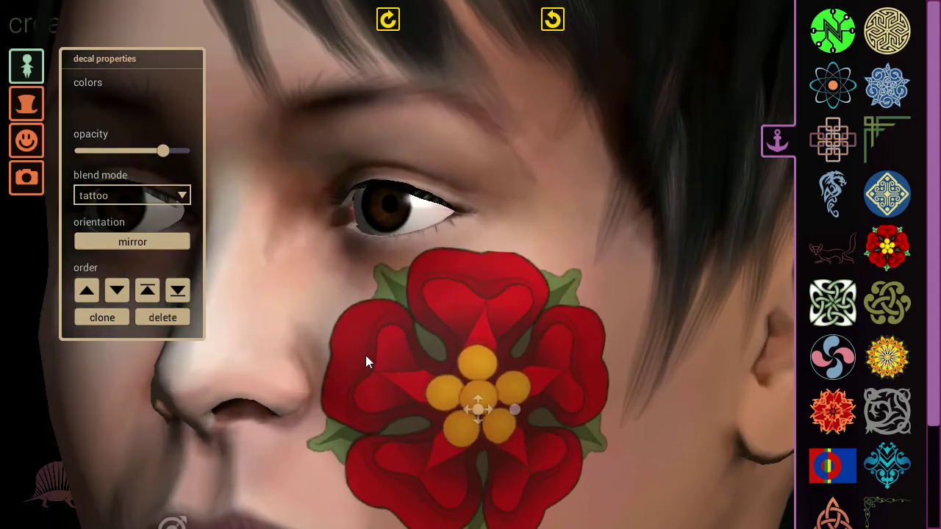
pyautogui.scroll(-2, 365, 355)
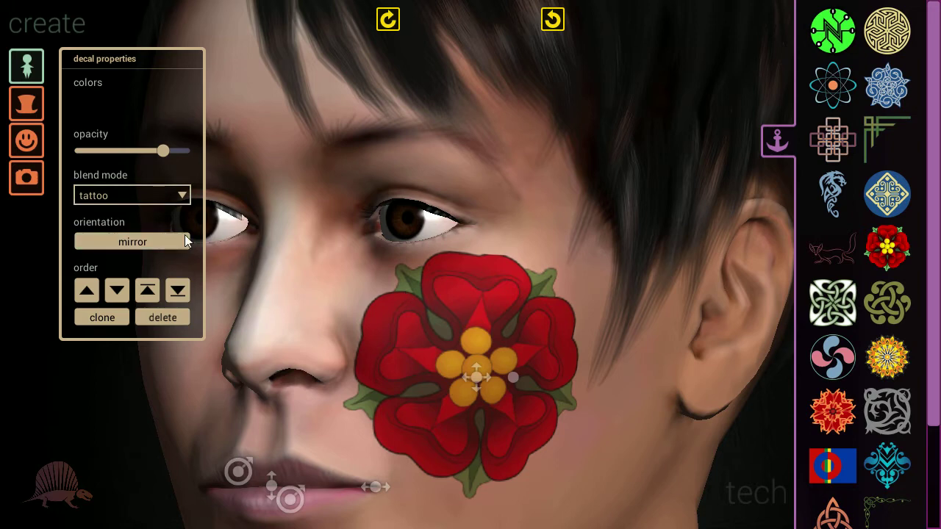
# Mirror the rose decal's orientation and delete the decal from the cheek
pyautogui.click(143, 242)
pyautogui.scroll(-3, 425, 310)
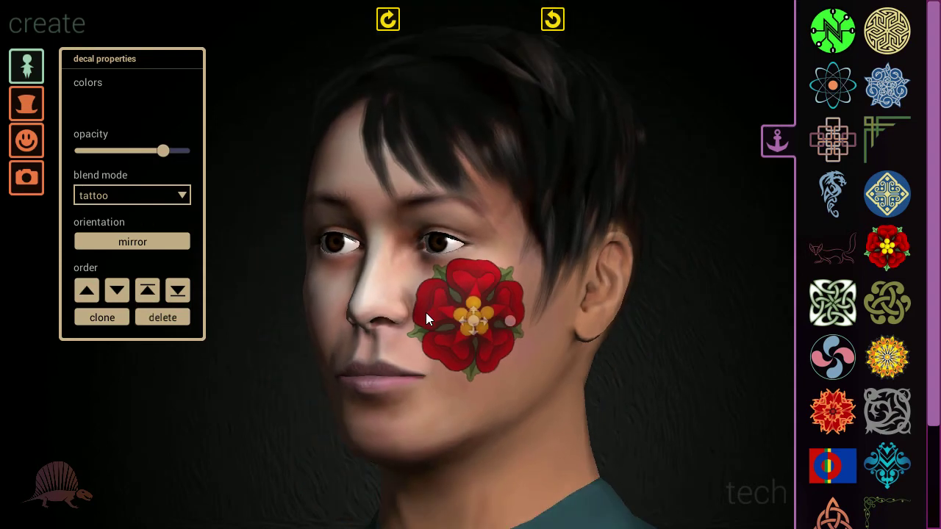
pyautogui.click(175, 317)
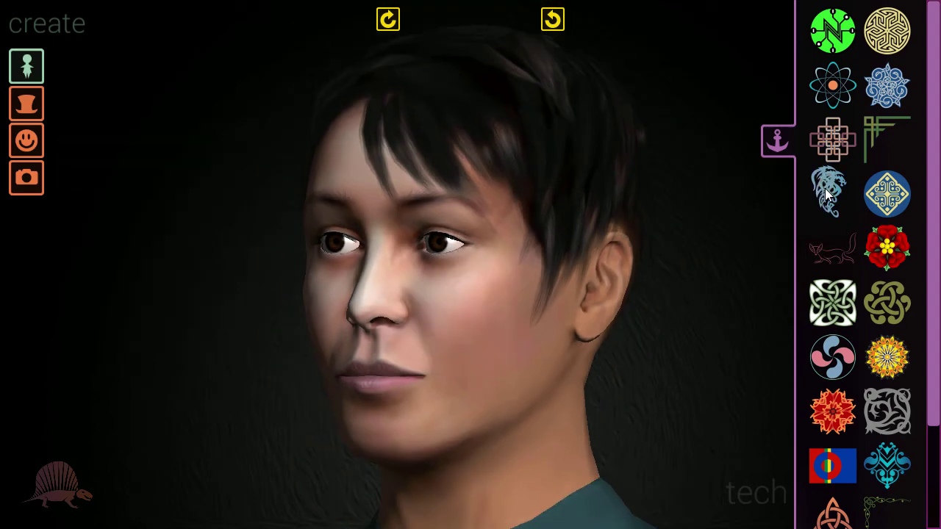
# Place the light-blue dragon decal on the left cheek and shift it slightly down and toward the ear
pyautogui.moveTo(825, 188); pyautogui.dragTo(463, 305)
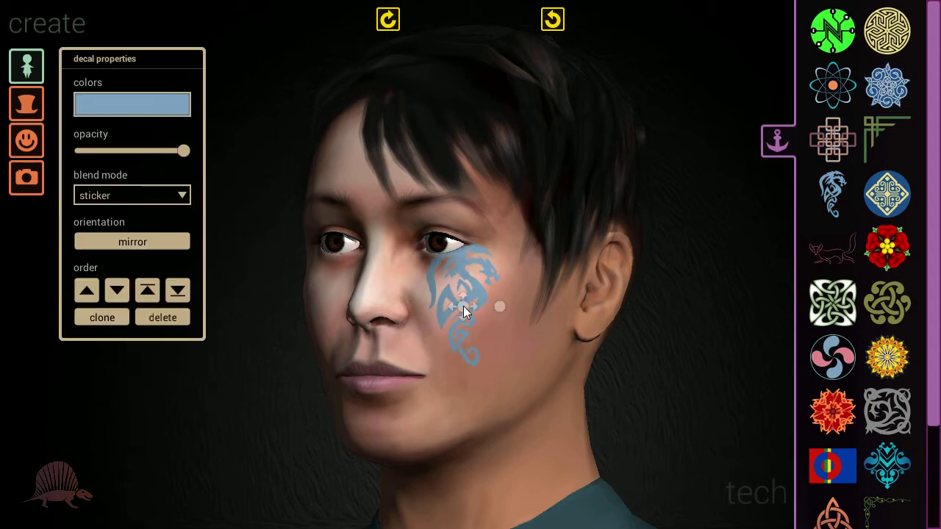
pyautogui.scroll(5, 377, 340)
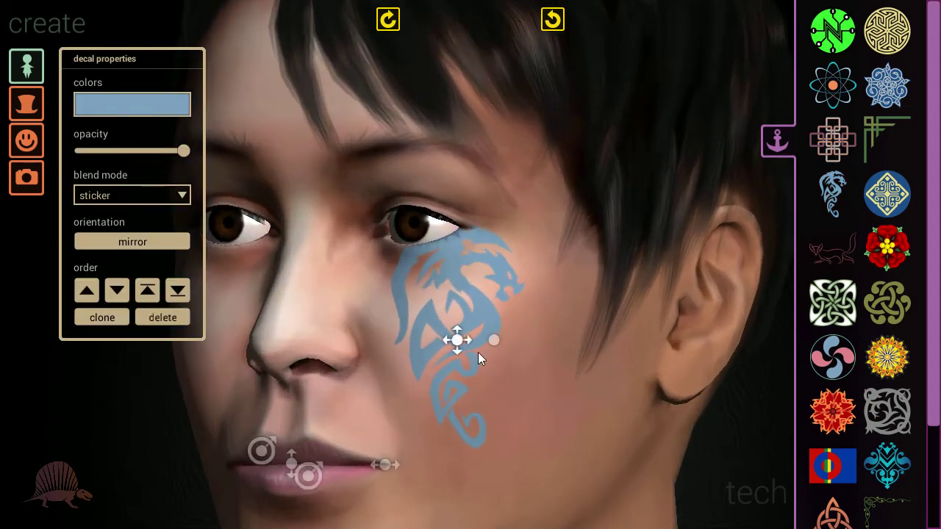
pyautogui.moveTo(456, 337); pyautogui.dragTo(481, 375)
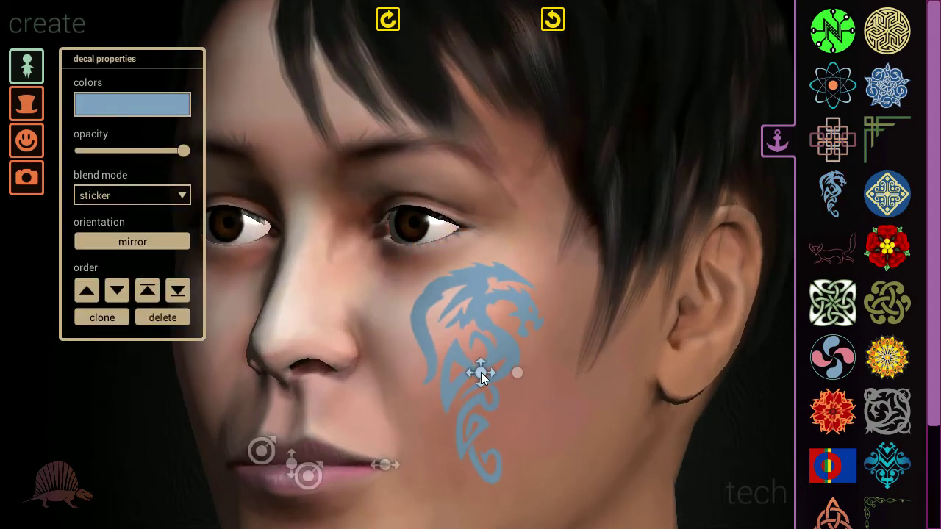
# Set the dragon decal's blend mode to tattoo and its colour to deep blue #FF0F31BF
pyautogui.click(118, 196)
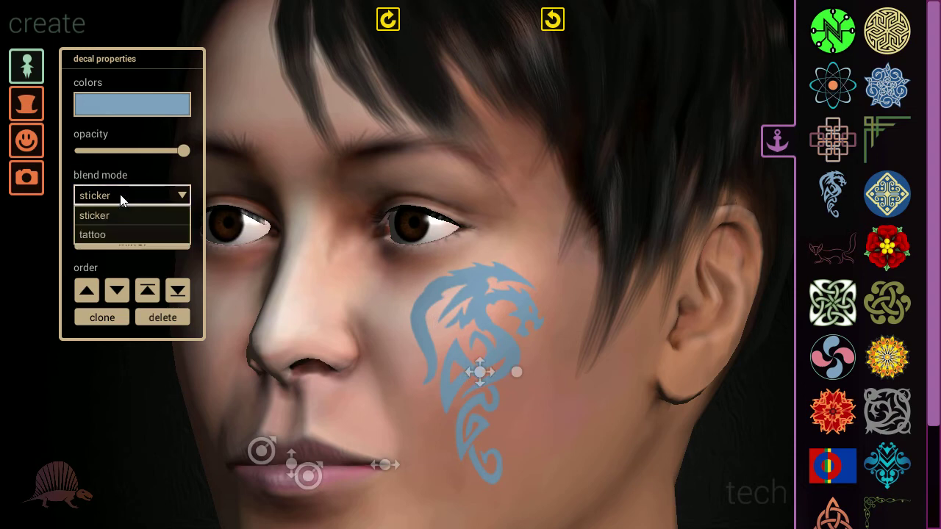
pyautogui.click(115, 233)
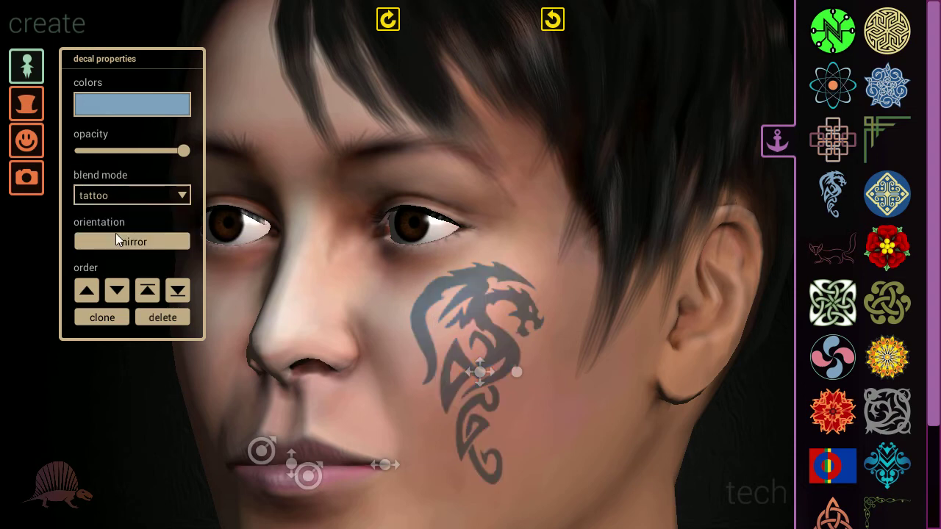
pyautogui.click(145, 103)
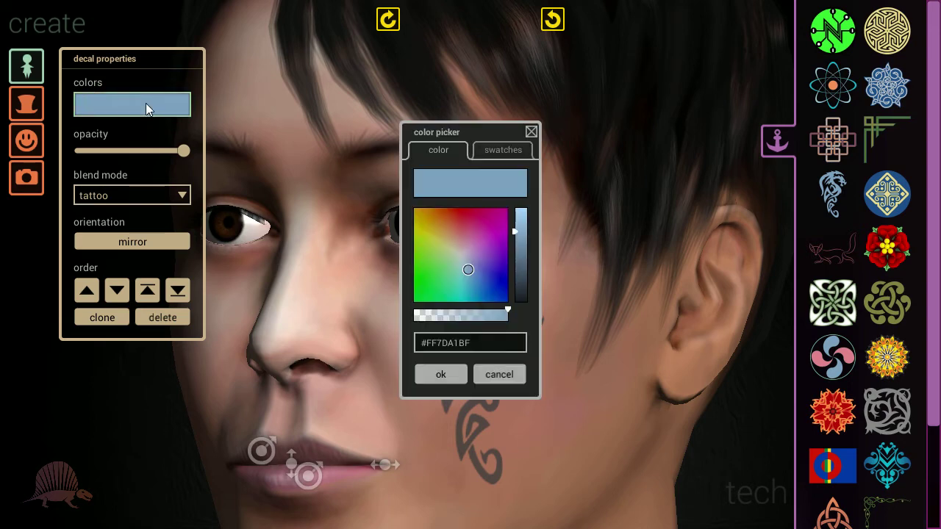
pyautogui.click(494, 289)
pyautogui.click(448, 371)
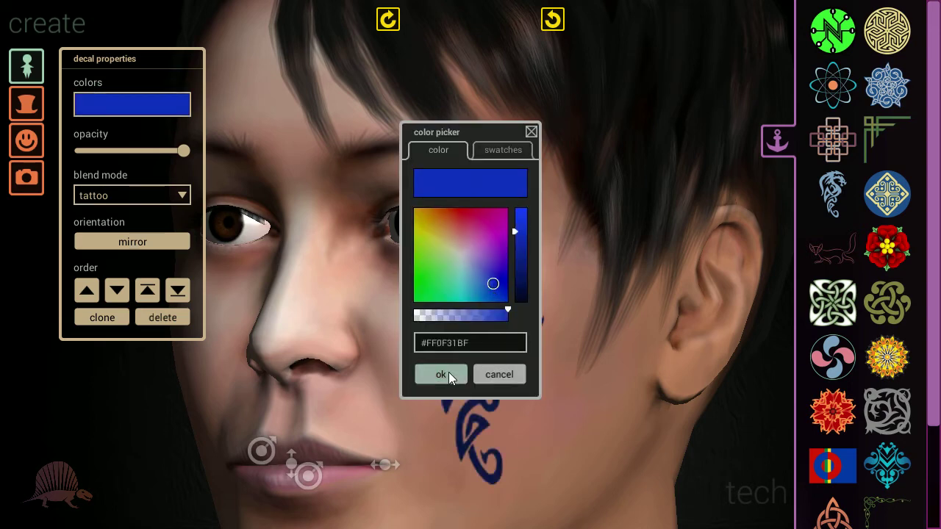
# Try a bright green colour on the dragon tattoo and cancel the colour change
pyautogui.click(185, 105)
pyautogui.moveTo(494, 131); pyautogui.dragTo(641, 71)
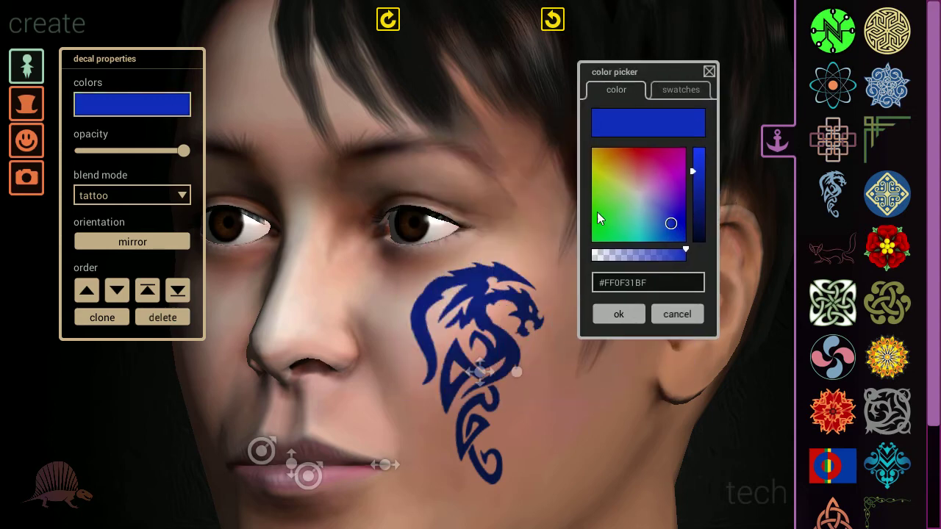
pyautogui.moveTo(644, 190)
pyautogui.mouseDown()
pyautogui.moveTo(613, 180)
pyautogui.moveTo(596, 231)
pyautogui.moveTo(672, 202)
pyautogui.moveTo(592, 191)
pyautogui.moveTo(608, 223)
pyautogui.moveTo(595, 237)
pyautogui.moveTo(602, 199)
pyautogui.moveTo(602, 220)
pyautogui.mouseUp()
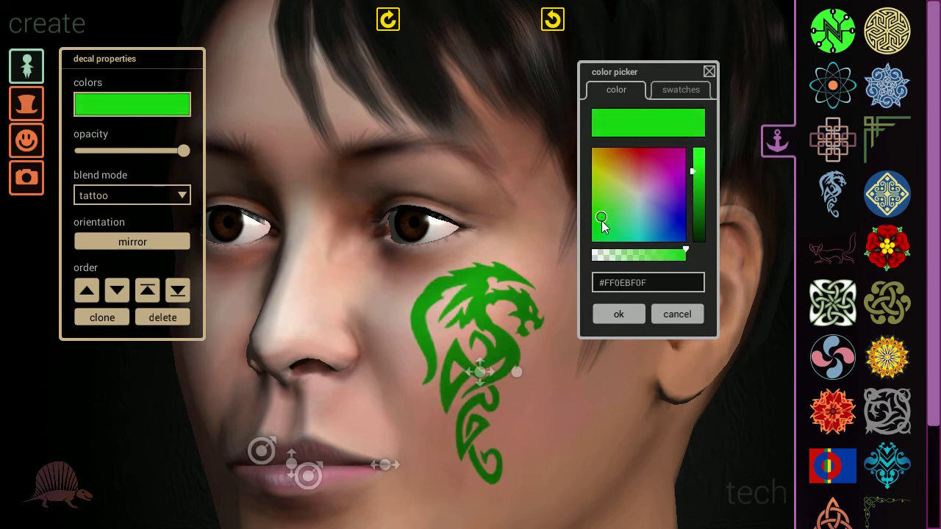
pyautogui.click(678, 312)
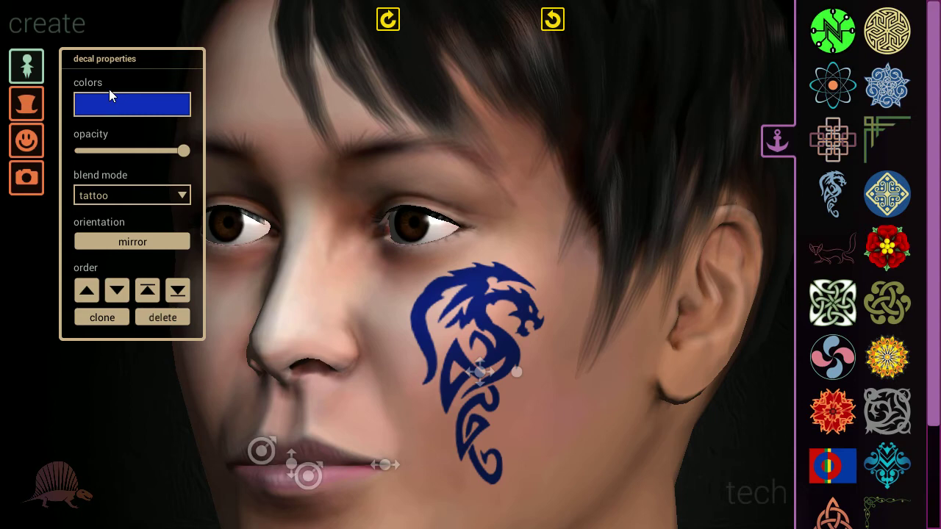
# Lower the dragon tattoo's opacity to about 70 percent and flip its mirror orientation back and forth
pyautogui.moveTo(184, 151); pyautogui.dragTo(148, 157)
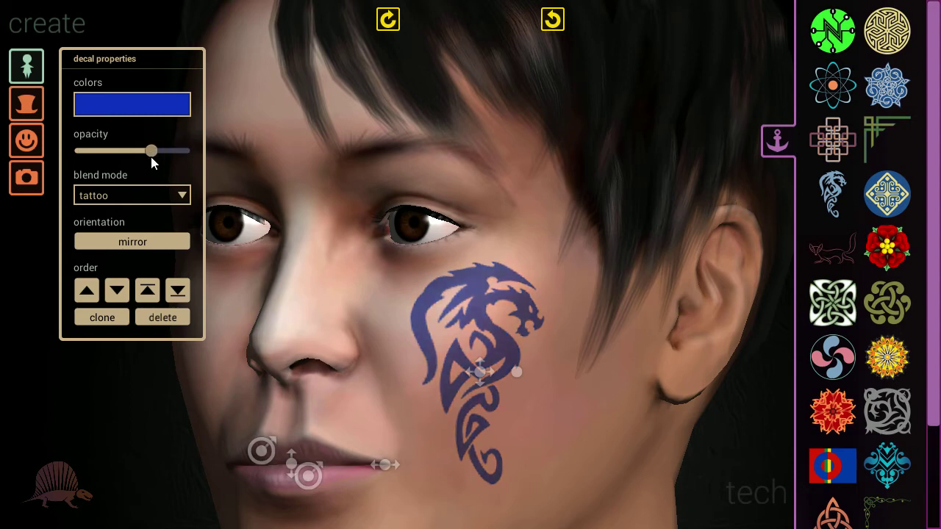
pyautogui.click(134, 249)
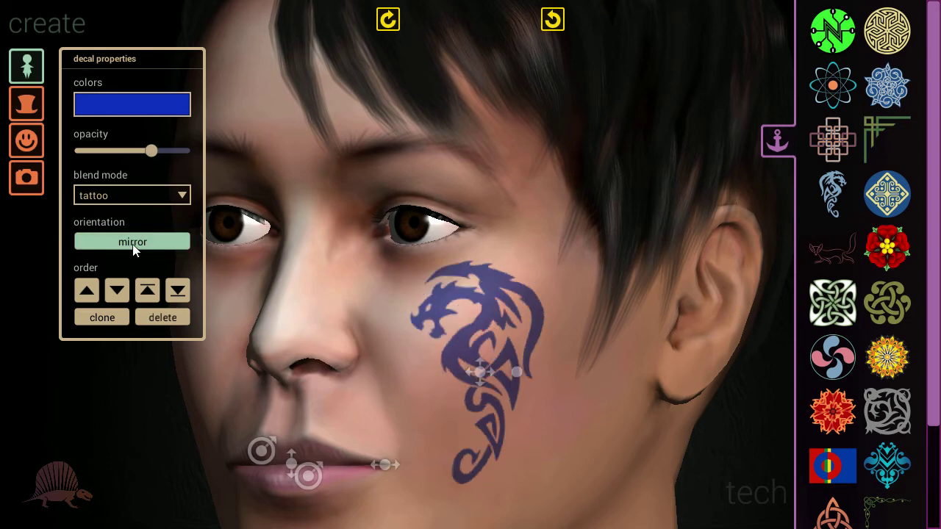
pyautogui.click(133, 250)
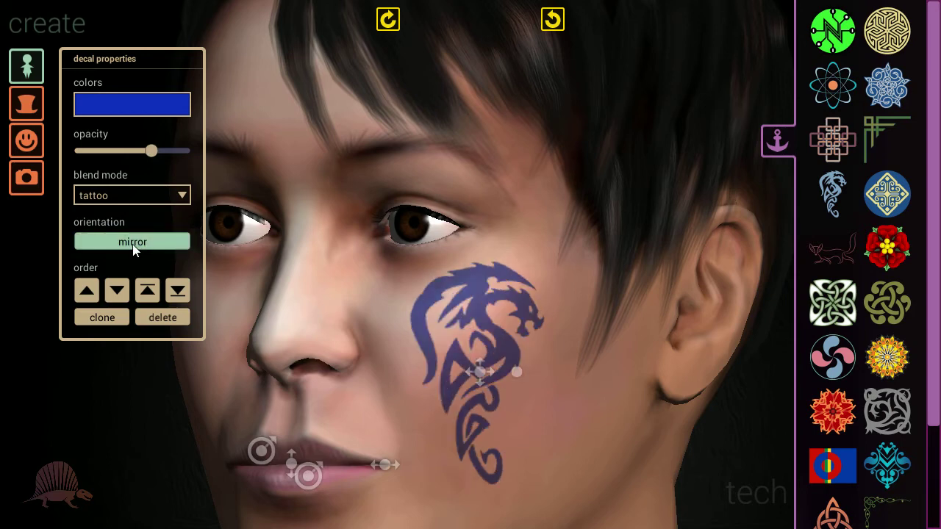
pyautogui.click(134, 250)
pyautogui.click(134, 250)
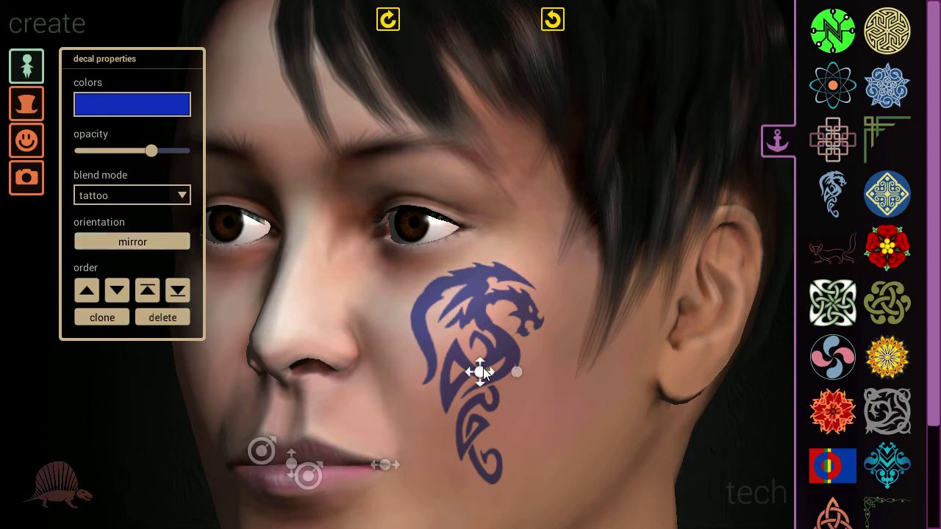
# Shrink the dragon tattoo and place a clone of it on the cheek closer to the ear
pyautogui.moveTo(483, 368)
pyautogui.mouseDown()
pyautogui.moveTo(489, 406)
pyautogui.moveTo(495, 372)
pyautogui.moveTo(477, 390)
pyautogui.moveTo(482, 380)
pyautogui.moveTo(534, 381)
pyautogui.moveTo(518, 382)
pyautogui.moveTo(518, 408)
pyautogui.moveTo(534, 361)
pyautogui.moveTo(502, 390)
pyautogui.moveTo(519, 386)
pyautogui.moveTo(492, 379)
pyautogui.moveTo(505, 359)
pyautogui.moveTo(503, 375)
pyautogui.moveTo(520, 365)
pyautogui.moveTo(506, 371)
pyautogui.mouseUp()
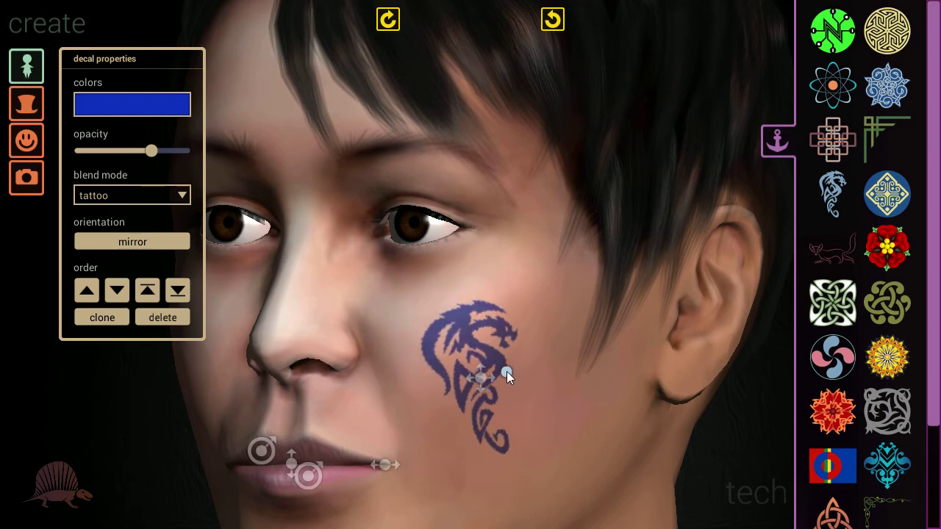
pyautogui.click(102, 318)
pyautogui.click(571, 401)
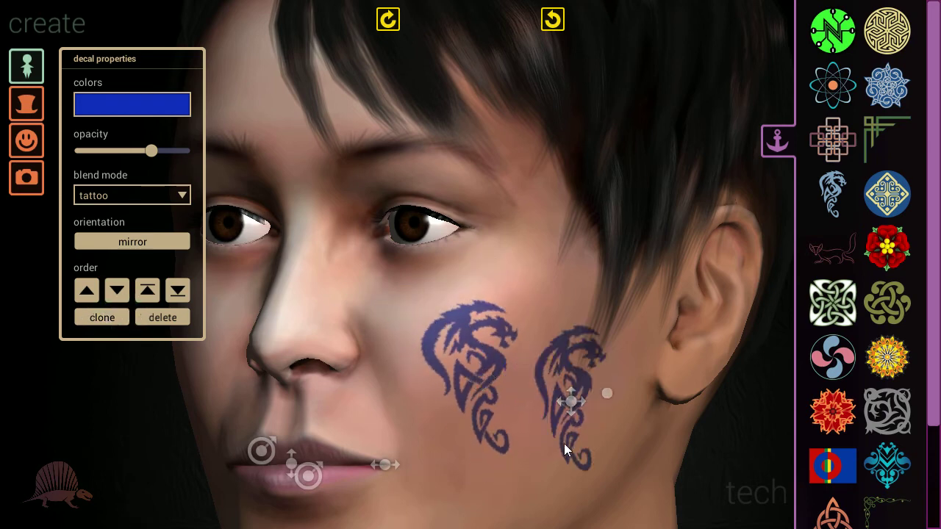
pyautogui.moveTo(577, 402)
pyautogui.mouseDown()
pyautogui.moveTo(418, 398)
pyautogui.moveTo(454, 356)
pyautogui.moveTo(551, 387)
pyautogui.moveTo(497, 382)
pyautogui.moveTo(521, 382)
pyautogui.moveTo(572, 411)
pyautogui.moveTo(514, 387)
pyautogui.moveTo(577, 416)
pyautogui.moveTo(569, 415)
pyautogui.mouseUp()
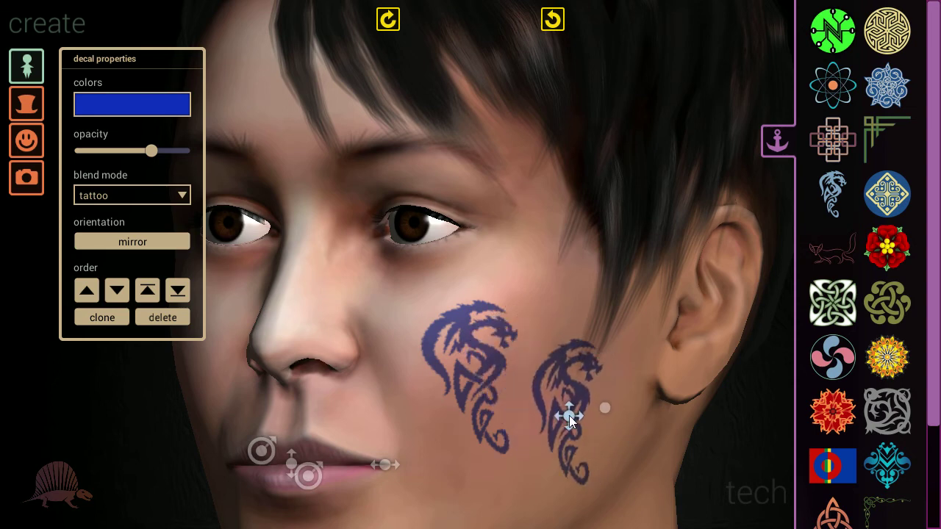
# Set the cloned dragon to sticker blend mode at full opacity and move it so it overlaps the first dragon
pyautogui.click(143, 196)
pyautogui.click(144, 215)
pyautogui.moveTo(605, 409); pyautogui.dragTo(558, 401)
pyautogui.moveTo(152, 152); pyautogui.dragTo(212, 157)
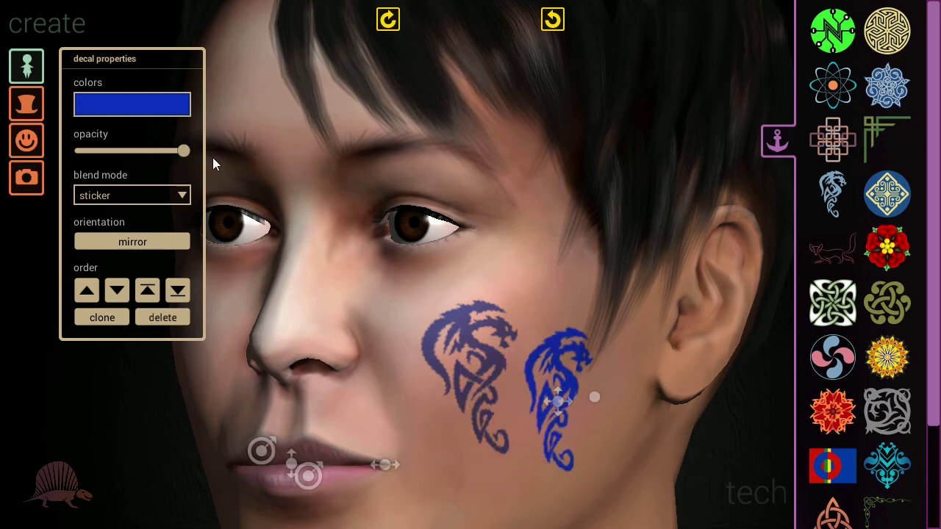
pyautogui.click(574, 383)
pyautogui.moveTo(556, 399); pyautogui.dragTo(517, 391)
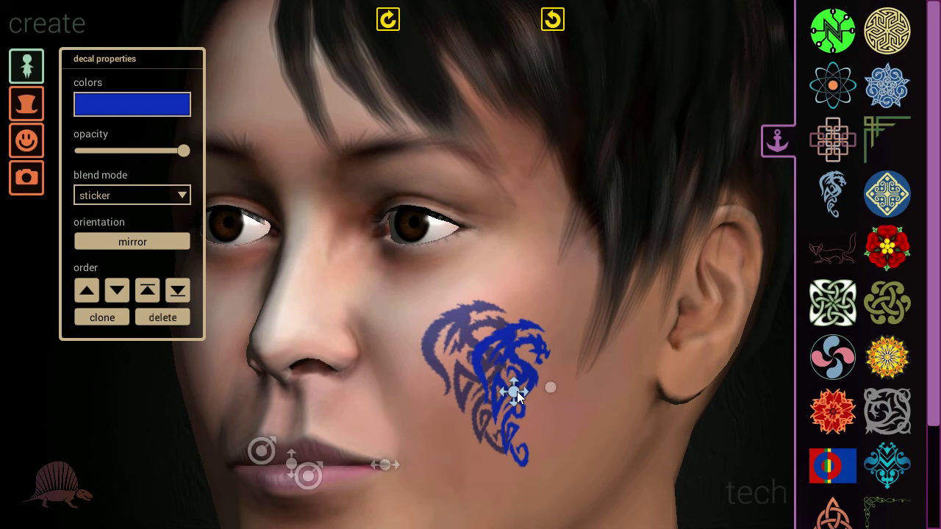
# Delete both dragon decals from the cheek
pyautogui.click(173, 321)
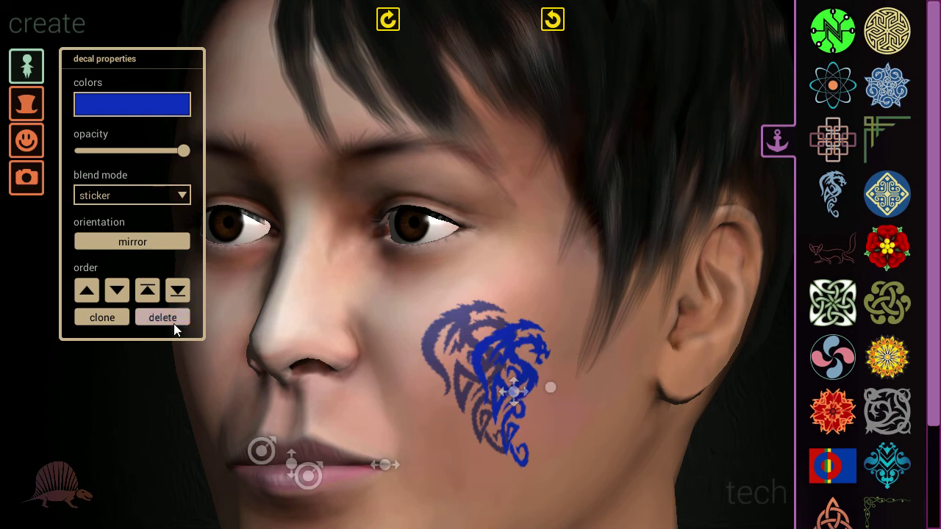
pyautogui.click(498, 365)
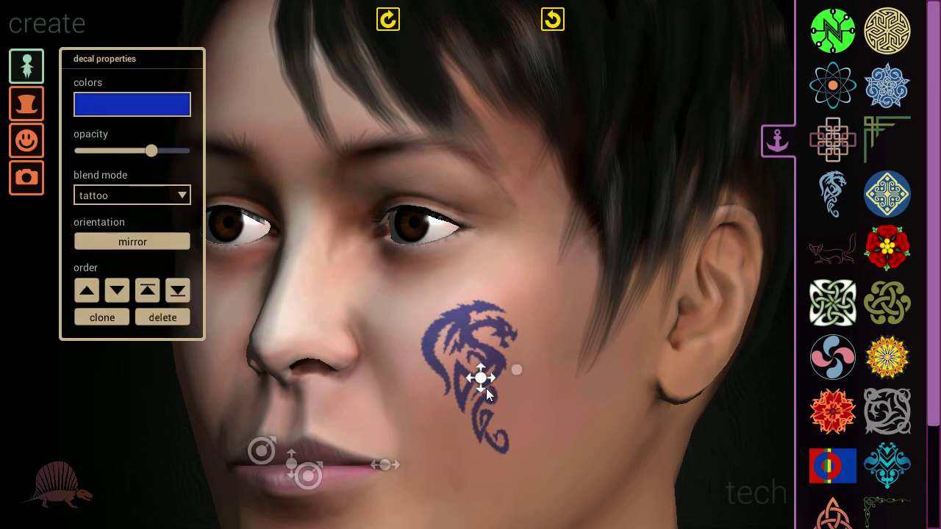
pyautogui.click(175, 317)
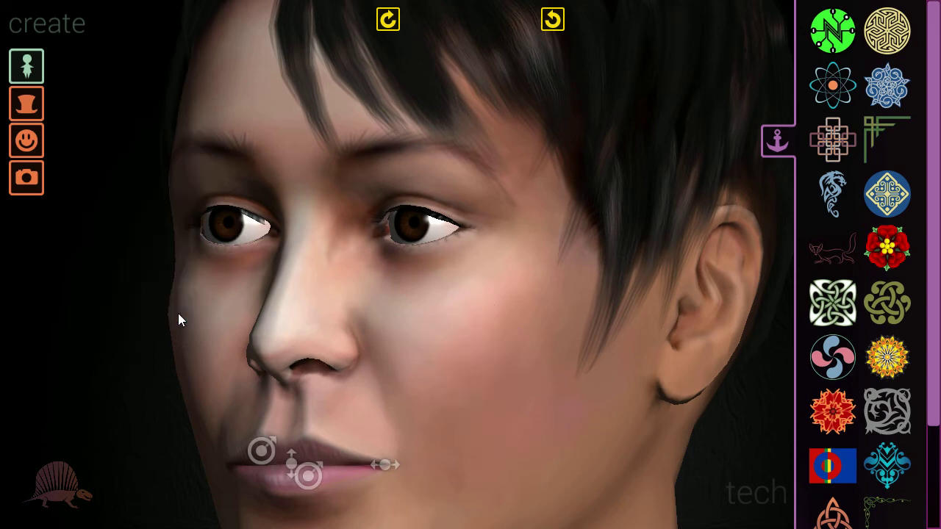
# Place the yellow sunburst and the green-and-white Celtic knot decals overlapping on the left cheek, and raise the sunburst above the knot
pyautogui.moveTo(881, 363); pyautogui.dragTo(469, 346)
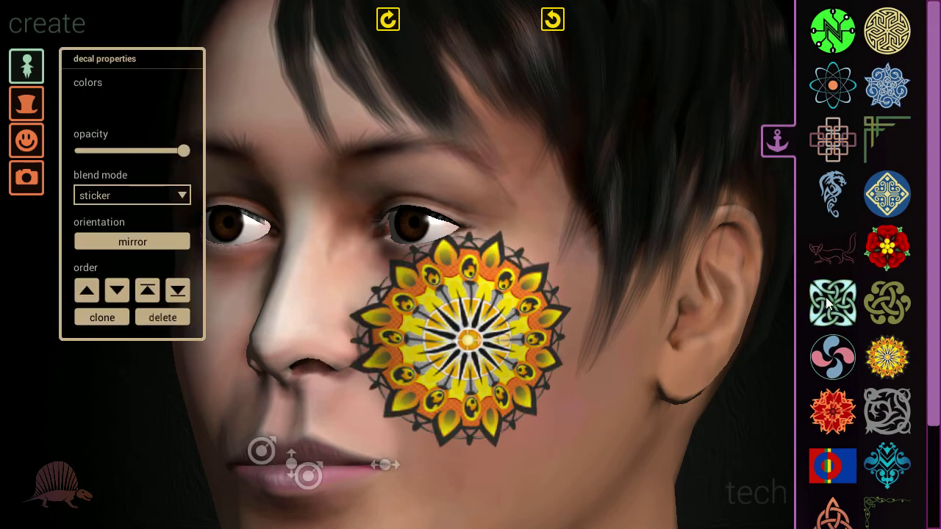
pyautogui.moveTo(834, 300); pyautogui.dragTo(570, 412)
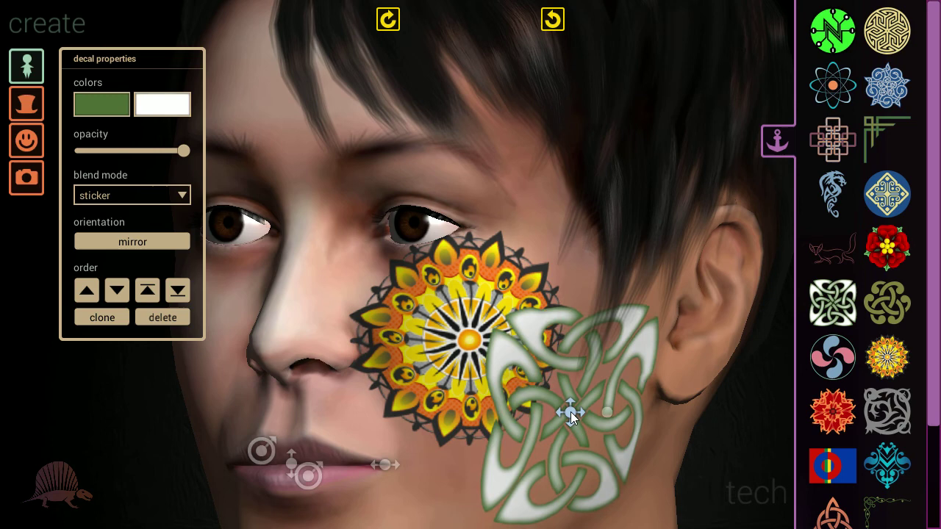
pyautogui.click(426, 351)
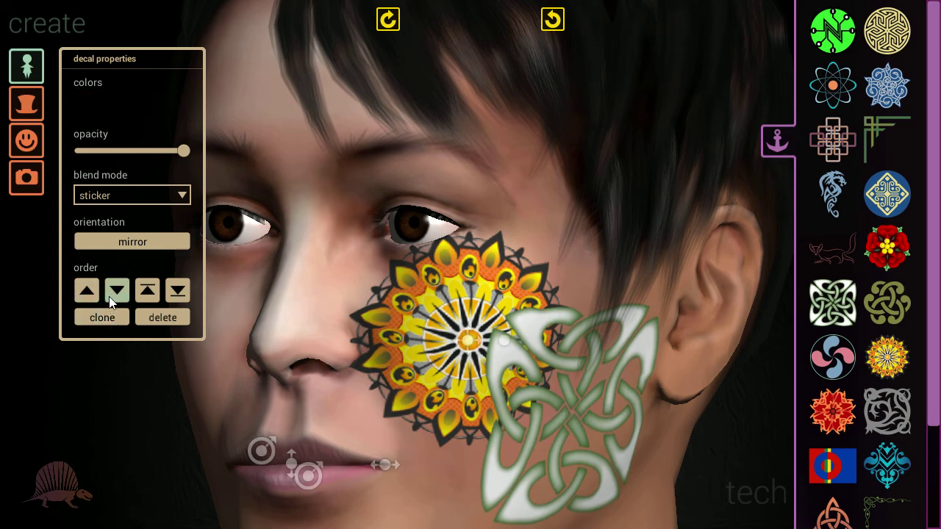
pyautogui.click(84, 290)
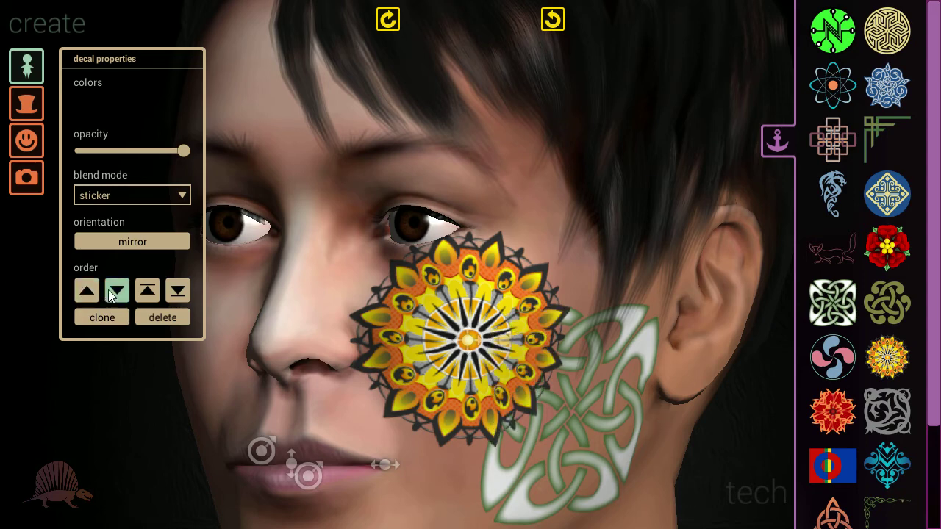
# Lower the sunburst decal beneath the Celtic knot, bring it to the very top, and send it to the very bottom
pyautogui.click(114, 292)
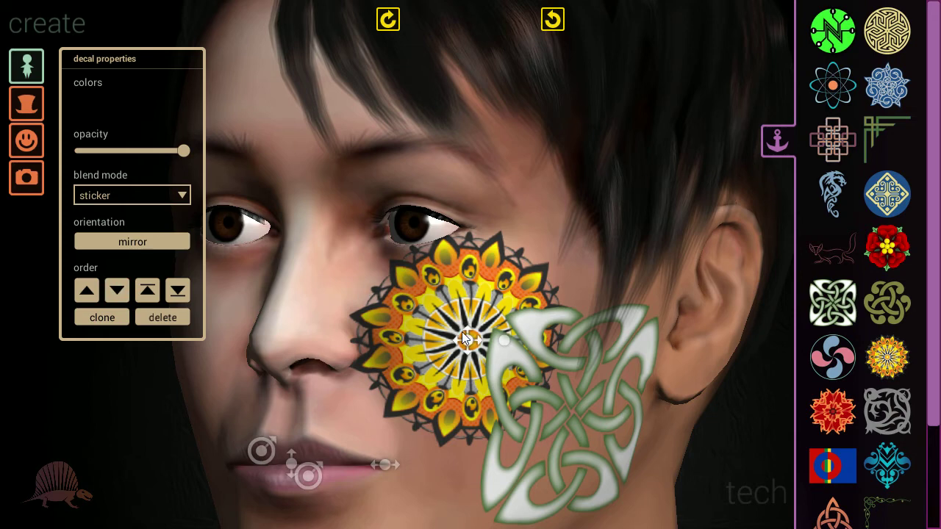
pyautogui.click(148, 291)
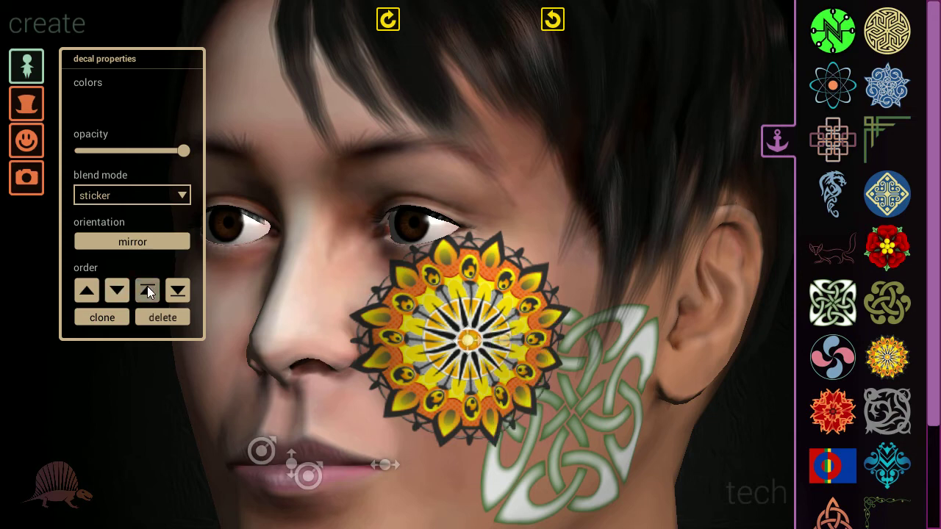
pyautogui.click(178, 292)
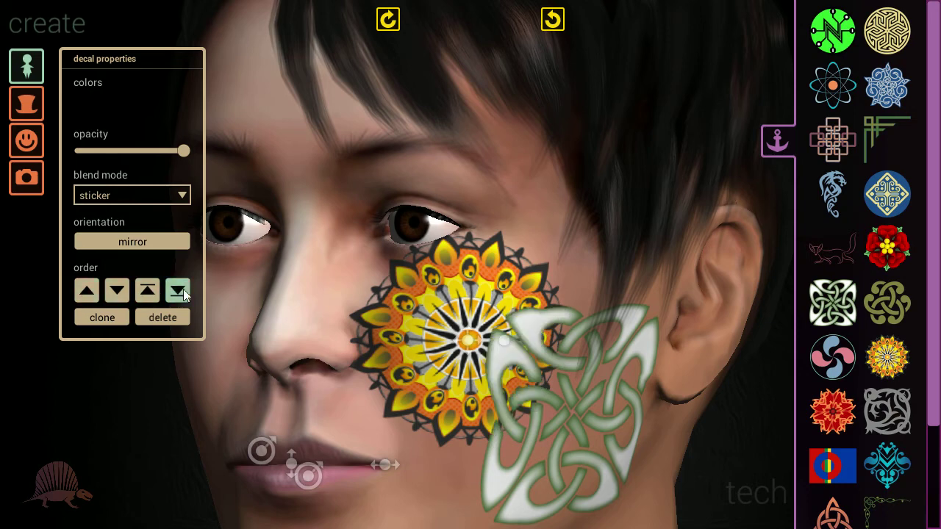
# Delete the Celtic knot and sunburst decals from the cheek
pyautogui.click(448, 333)
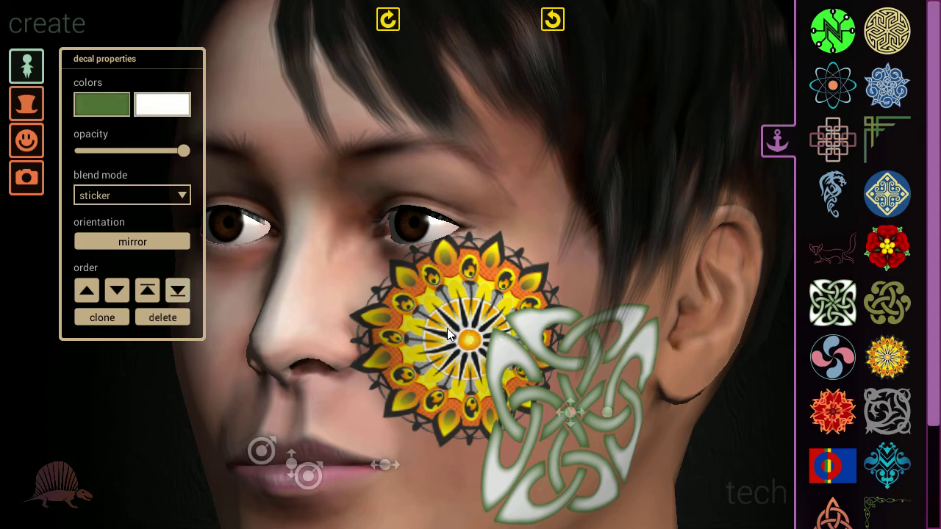
pyautogui.click(168, 320)
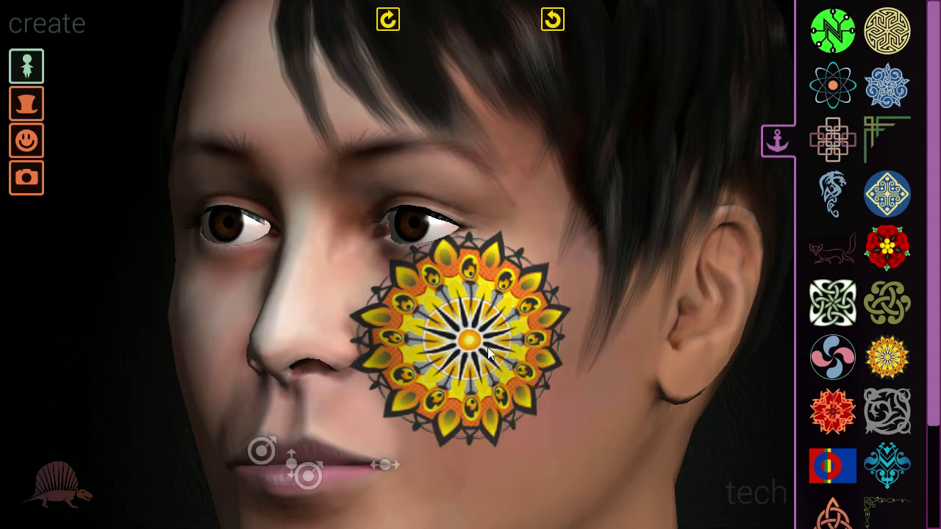
pyautogui.click(460, 325)
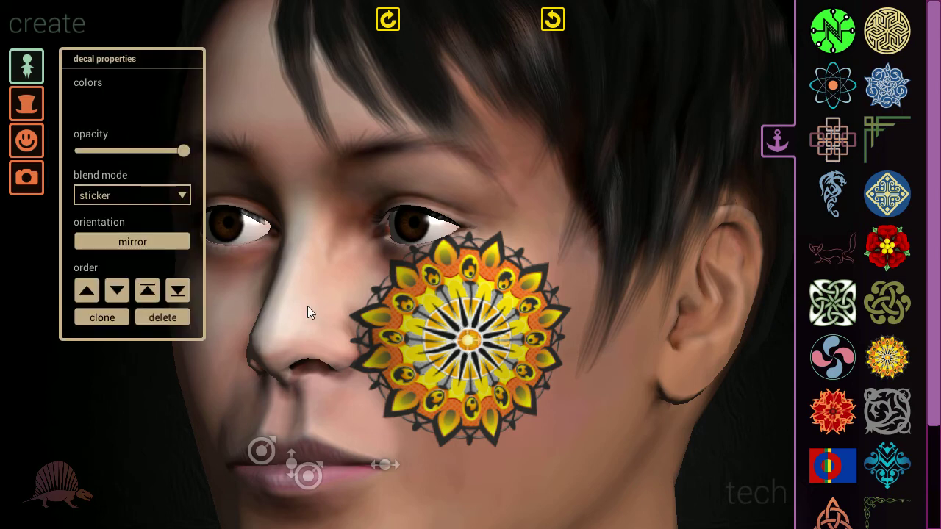
pyautogui.click(162, 320)
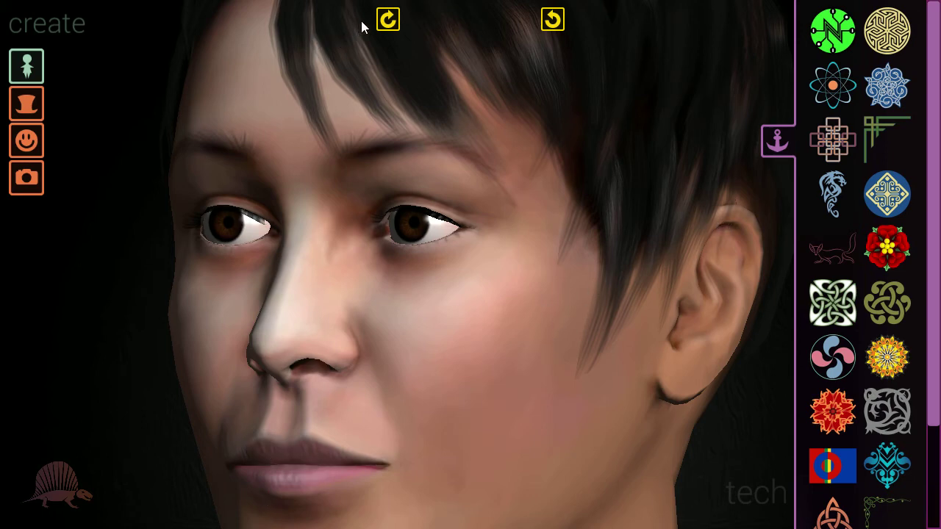
# Turn the head to face forward and place the blue-and-turquoise symmetrical ornament decal on the chin
pyautogui.click(388, 20)
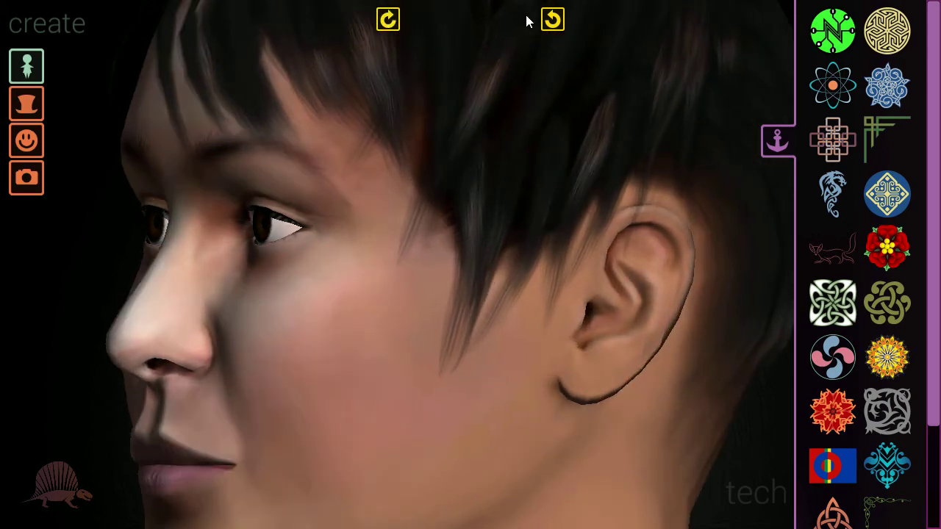
pyautogui.click(552, 20)
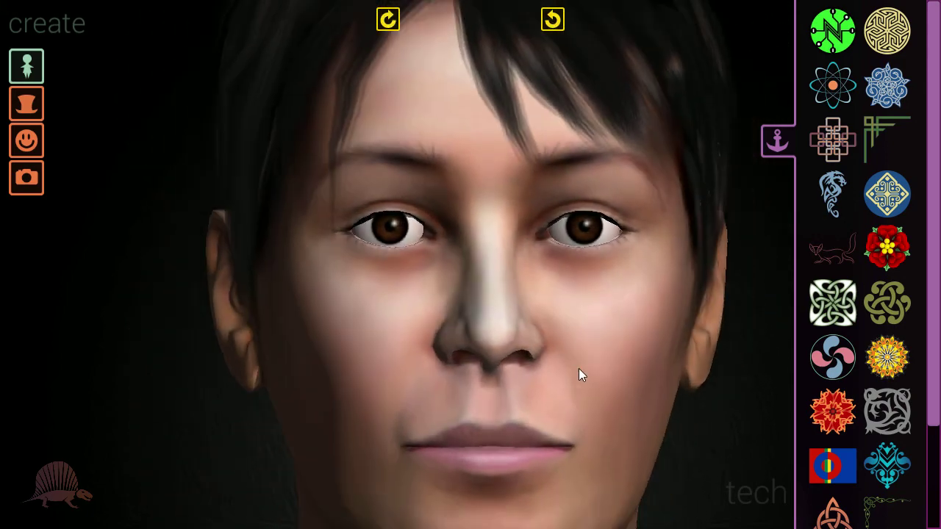
pyautogui.scroll(-2, 578, 374)
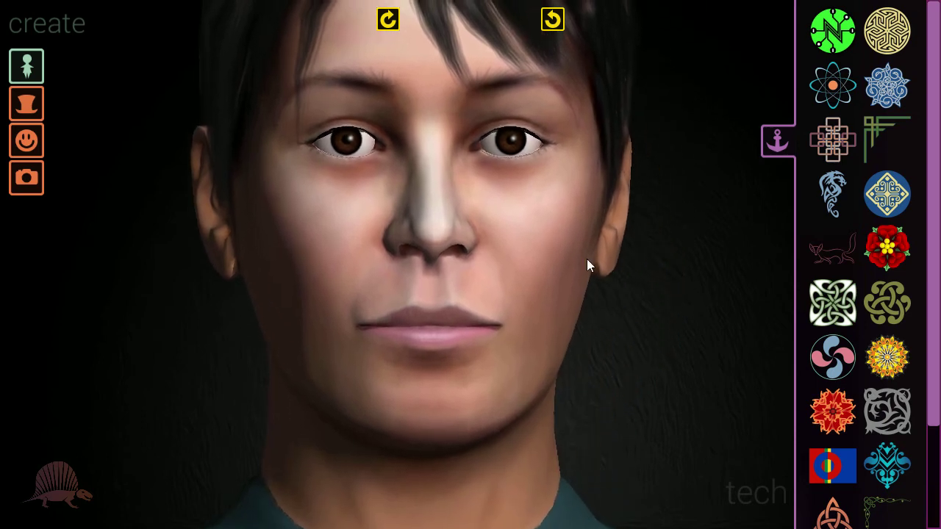
pyautogui.click(388, 20)
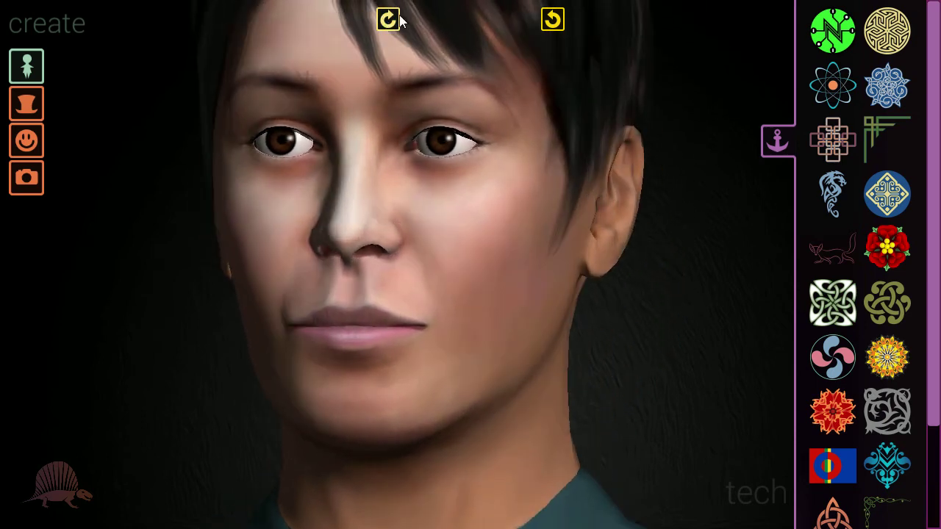
pyautogui.click(552, 19)
pyautogui.moveTo(887, 465); pyautogui.dragTo(414, 436)
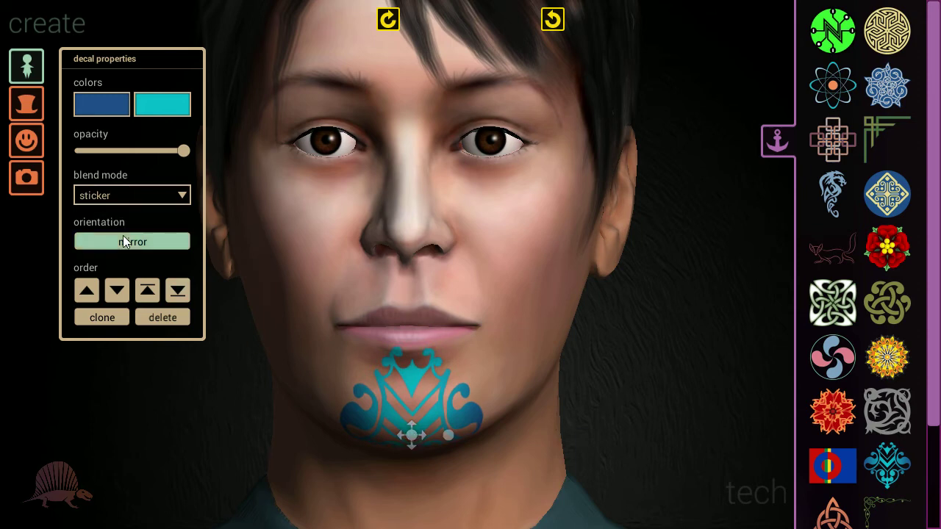
# Set the chin decal to tattoo blend mode and reduce its opacity to about three quarters
pyautogui.click(132, 196)
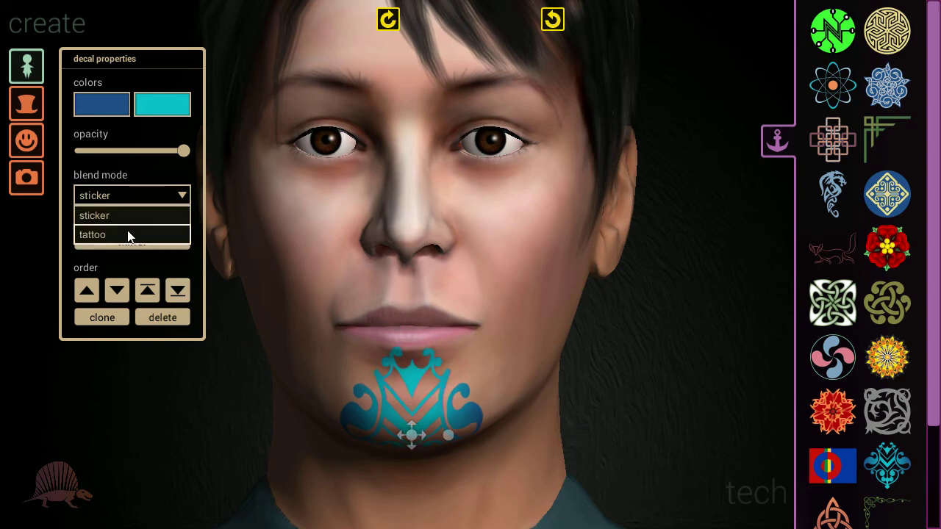
pyautogui.click(127, 234)
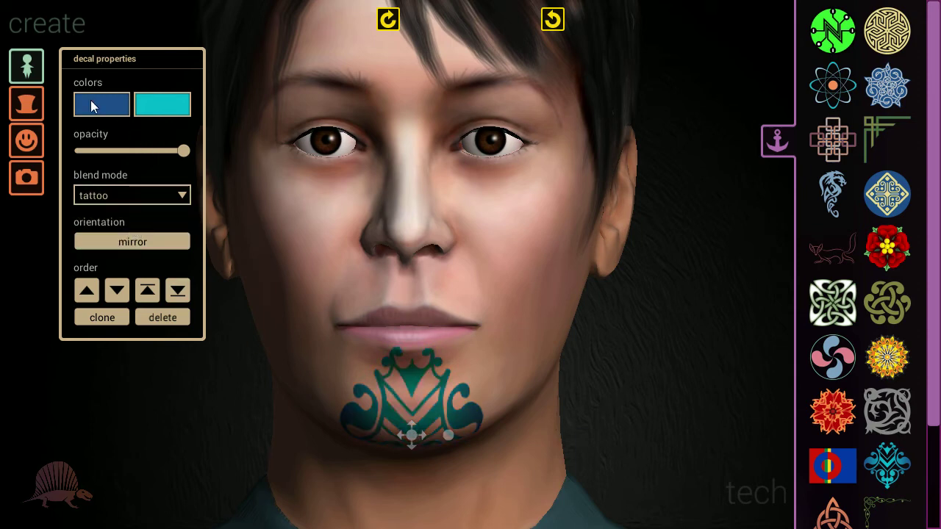
pyautogui.moveTo(185, 151); pyautogui.dragTo(161, 151)
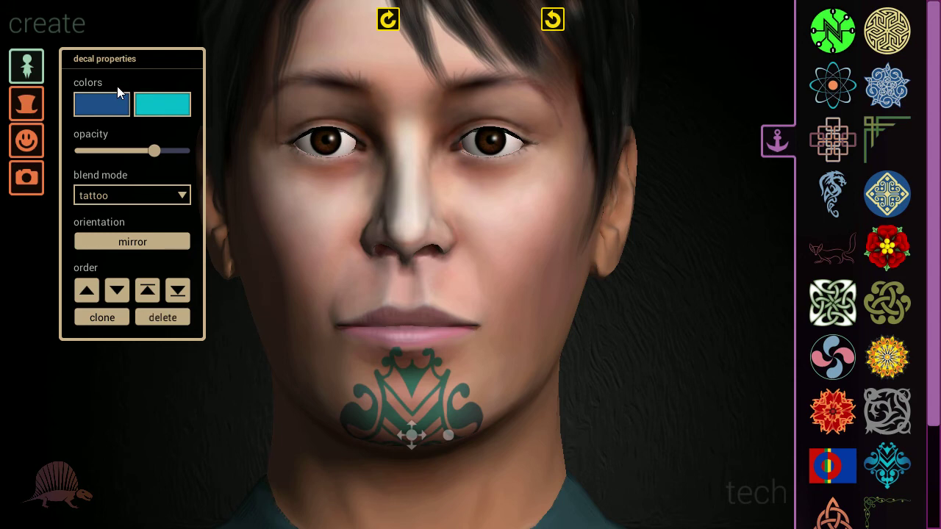
# Change the chin tattoo's turquoise second colour to magenta
pyautogui.click(172, 109)
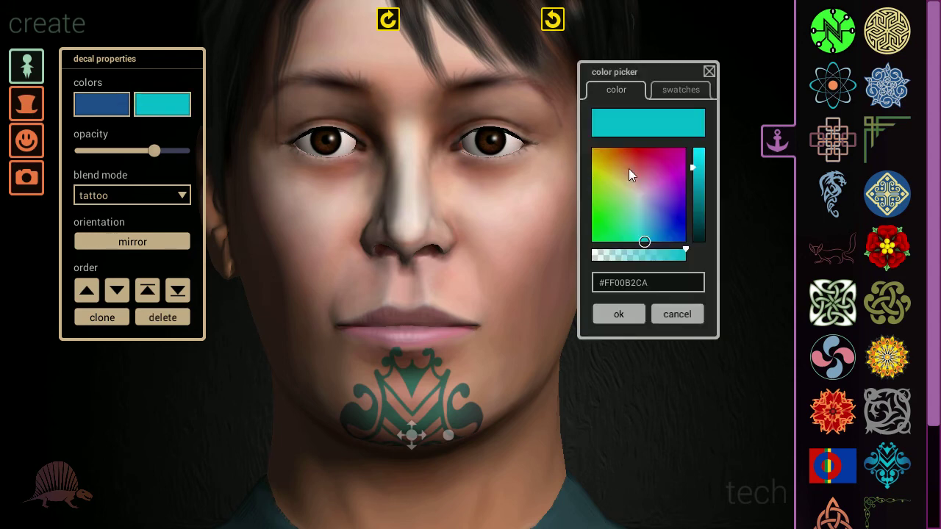
pyautogui.click(679, 172)
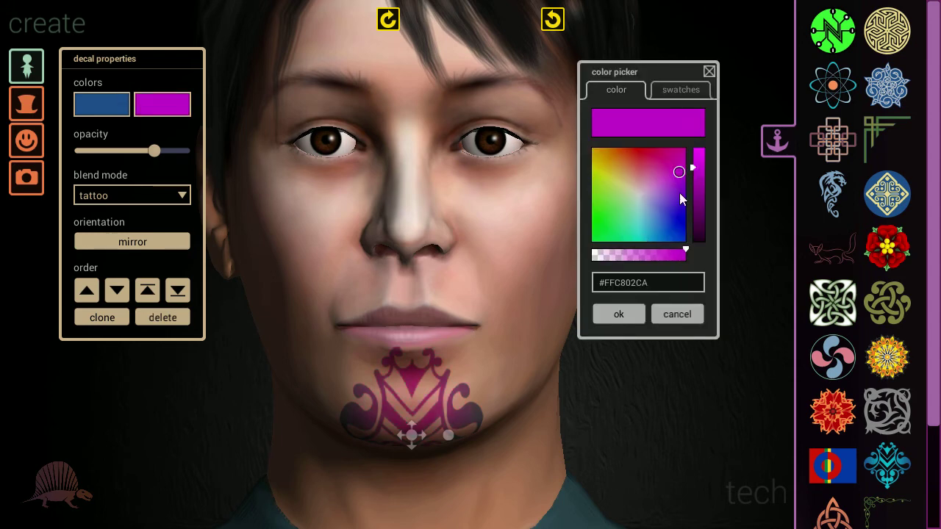
pyautogui.click(622, 319)
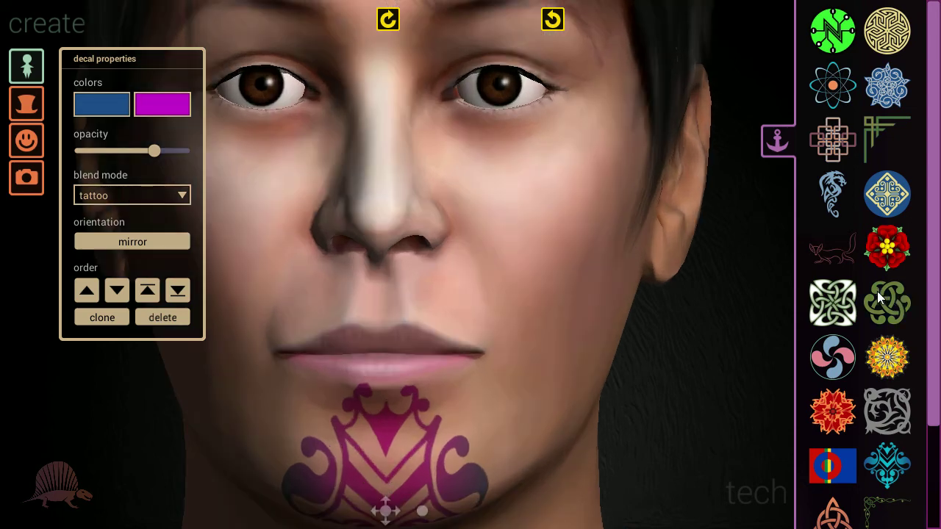
# Place a white gradient circle decal over each of the character's eyes
pyautogui.scroll(-4, 938, 240)
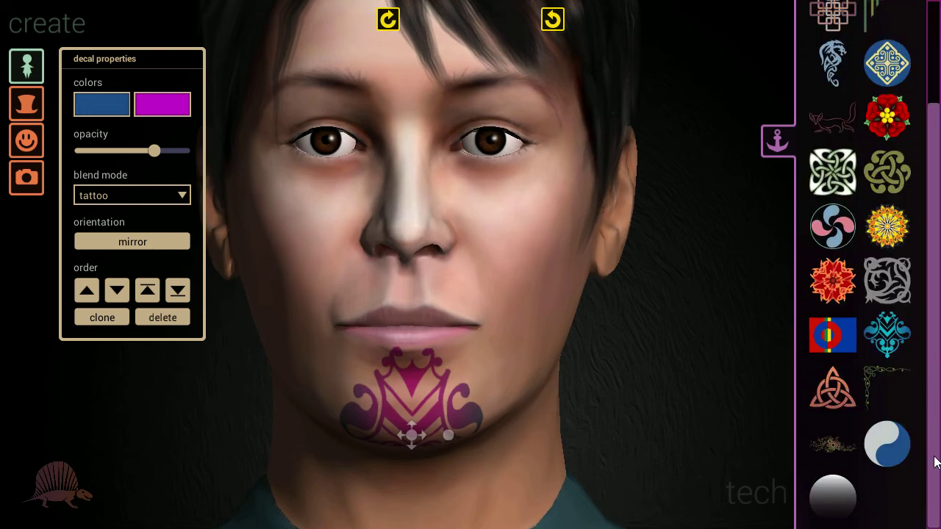
pyautogui.click(327, 150)
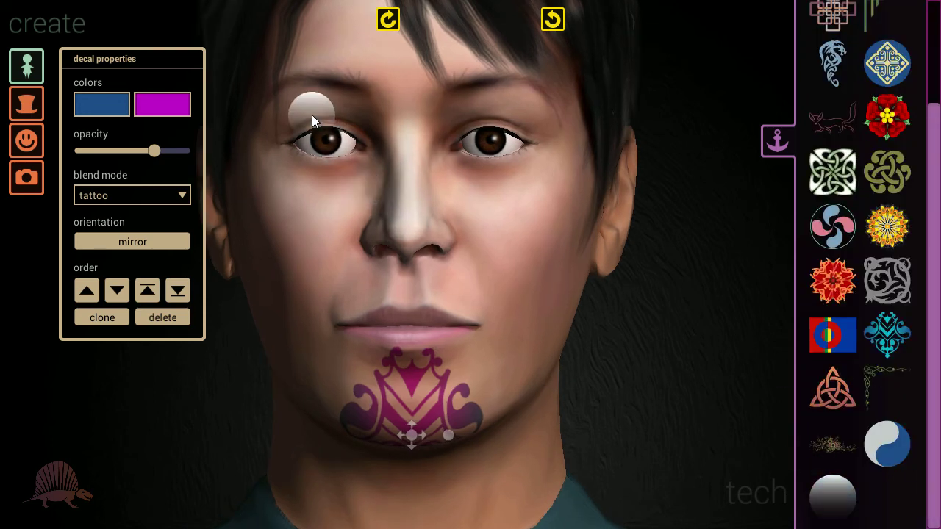
pyautogui.moveTo(326, 150); pyautogui.dragTo(340, 200)
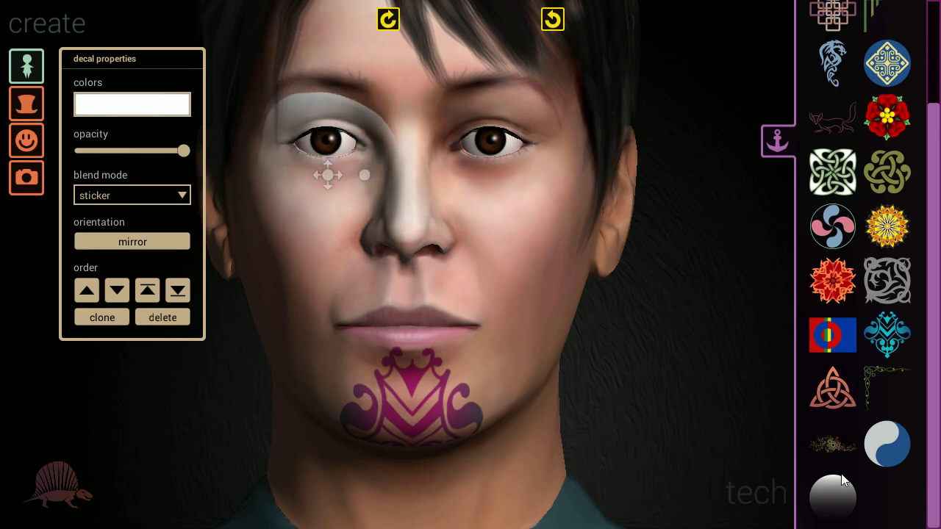
pyautogui.moveTo(833, 491)
pyautogui.mouseDown()
pyautogui.moveTo(519, 121)
pyautogui.moveTo(491, 141)
pyautogui.moveTo(494, 170)
pyautogui.mouseUp()
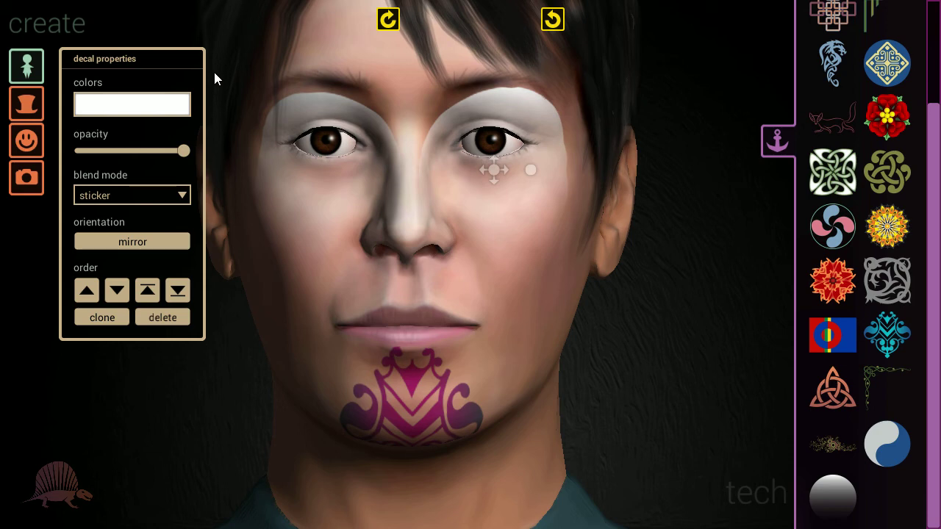
# Delete the gradient decal over the character's left eye and colour the one over the right eye bright magenta
pyautogui.click(154, 110)
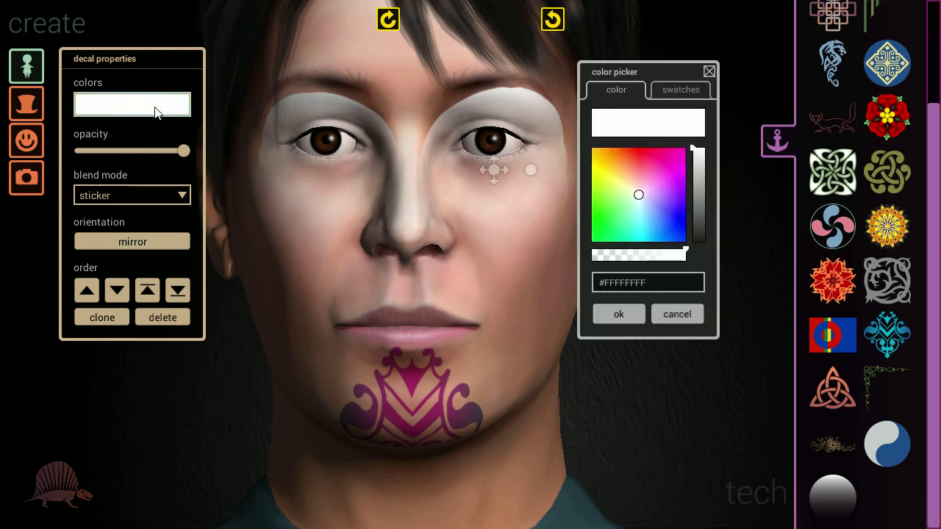
pyautogui.click(163, 317)
pyautogui.click(308, 114)
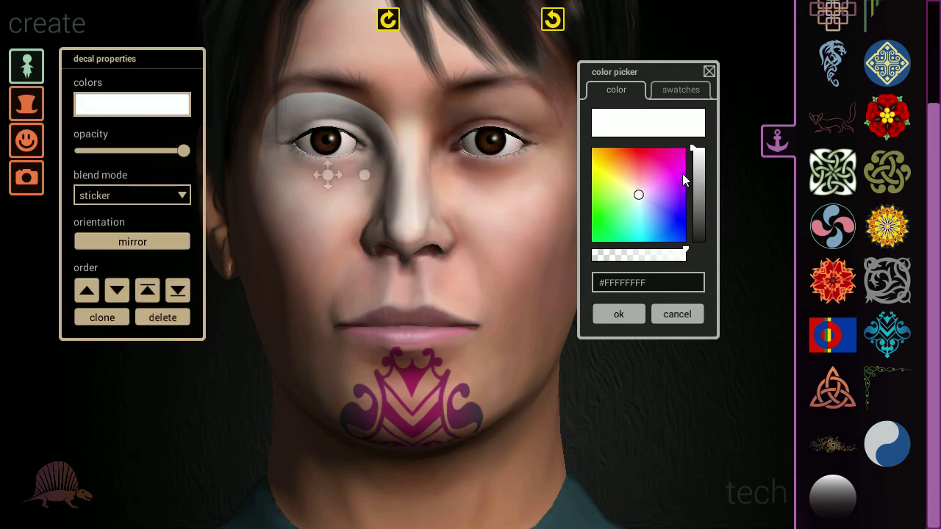
pyautogui.moveTo(682, 176); pyautogui.dragTo(683, 171)
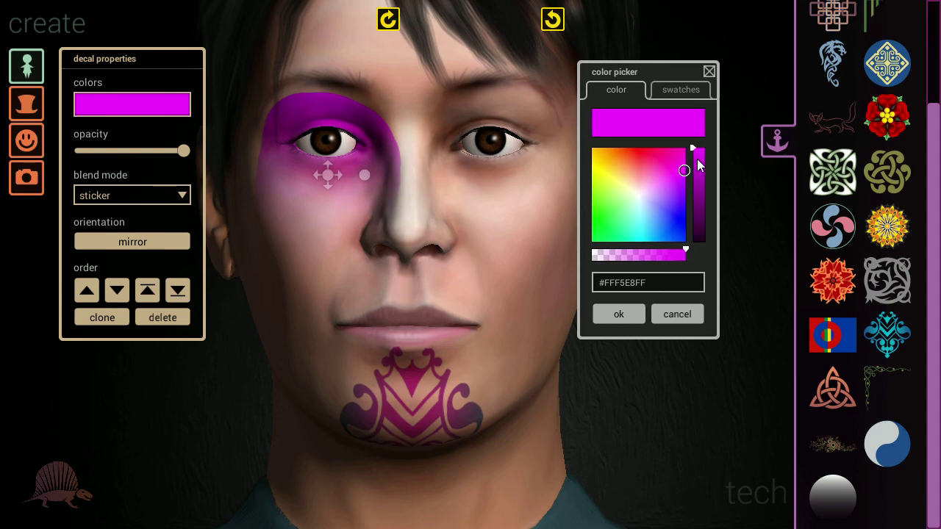
pyautogui.click(619, 316)
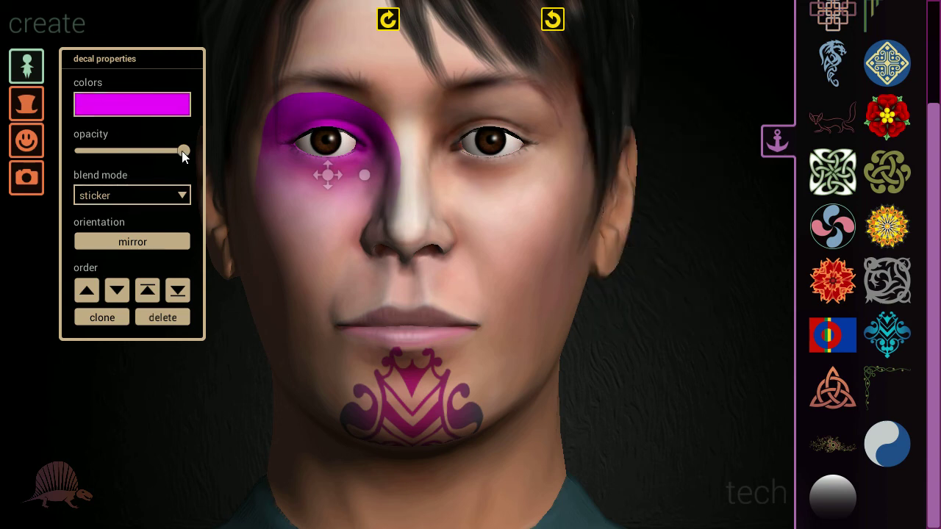
# Set the magenta eye decal to tattoo blend mode and position a clone of it over the character's left eye
pyautogui.click(151, 196)
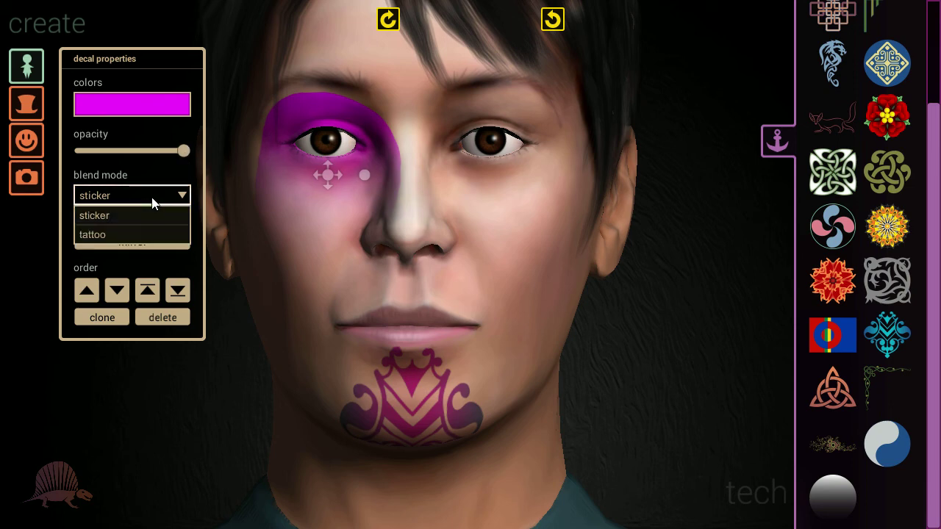
pyautogui.click(138, 234)
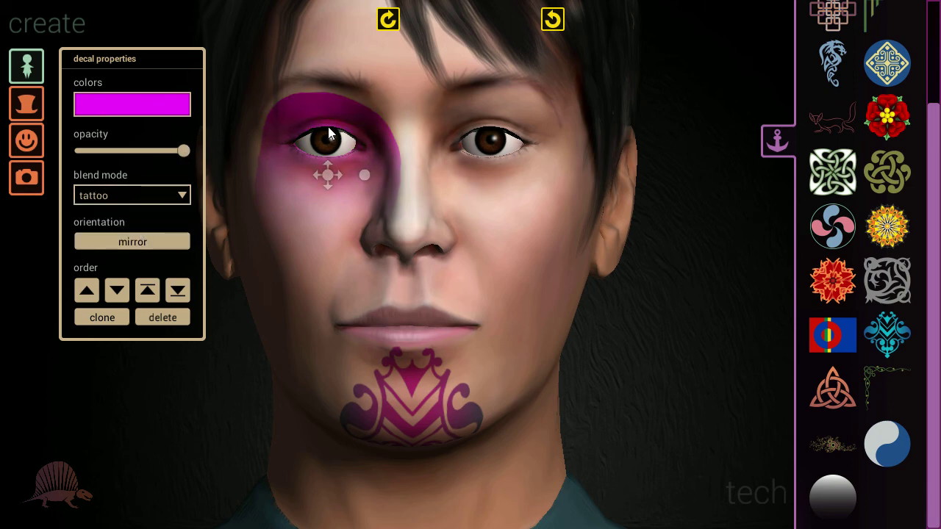
pyautogui.click(109, 328)
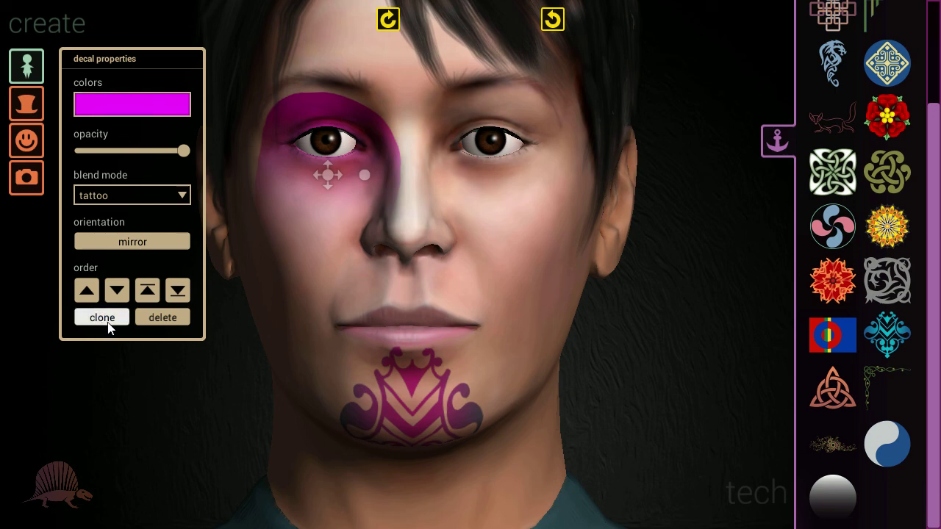
pyautogui.moveTo(109, 327)
pyautogui.mouseDown()
pyautogui.moveTo(143, 277)
pyautogui.moveTo(462, 130)
pyautogui.moveTo(510, 140)
pyautogui.moveTo(410, 188)
pyautogui.moveTo(502, 233)
pyautogui.moveTo(477, 224)
pyautogui.moveTo(520, 225)
pyautogui.moveTo(319, 136)
pyautogui.moveTo(515, 204)
pyautogui.mouseUp()
pyautogui.moveTo(490, 172); pyautogui.dragTo(497, 172)
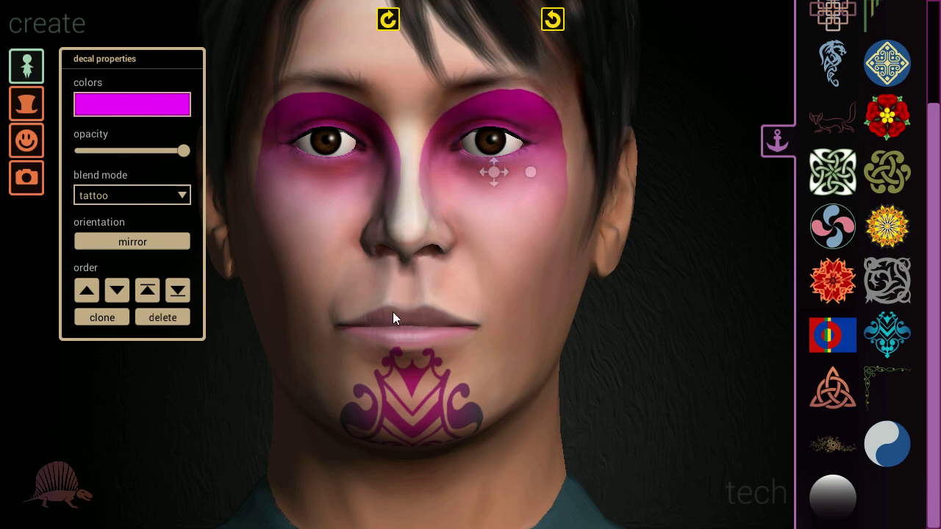
pyautogui.scroll(-3, 394, 315)
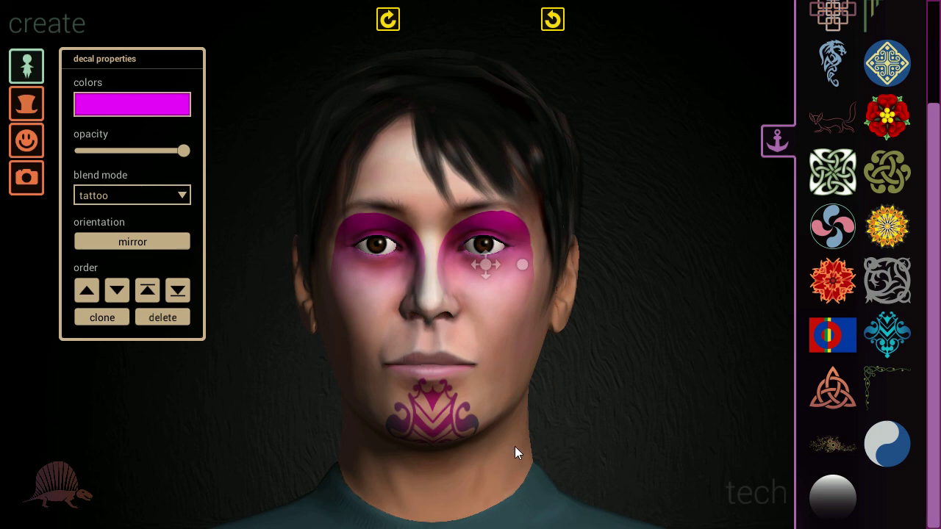
pyautogui.scroll(3, 515, 446)
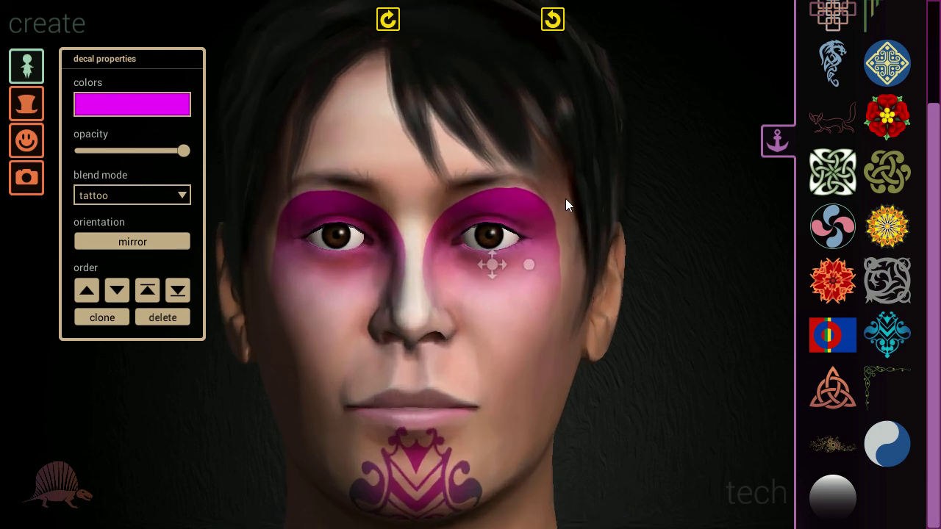